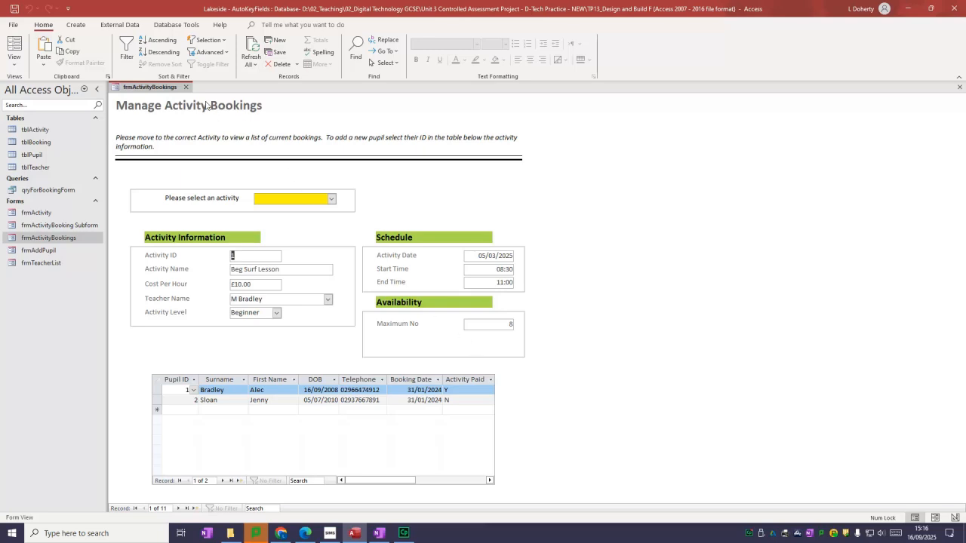
# Close frmActivityBookings and open frmActivityBooking Subform in Design View
pyautogui.click(185, 88)
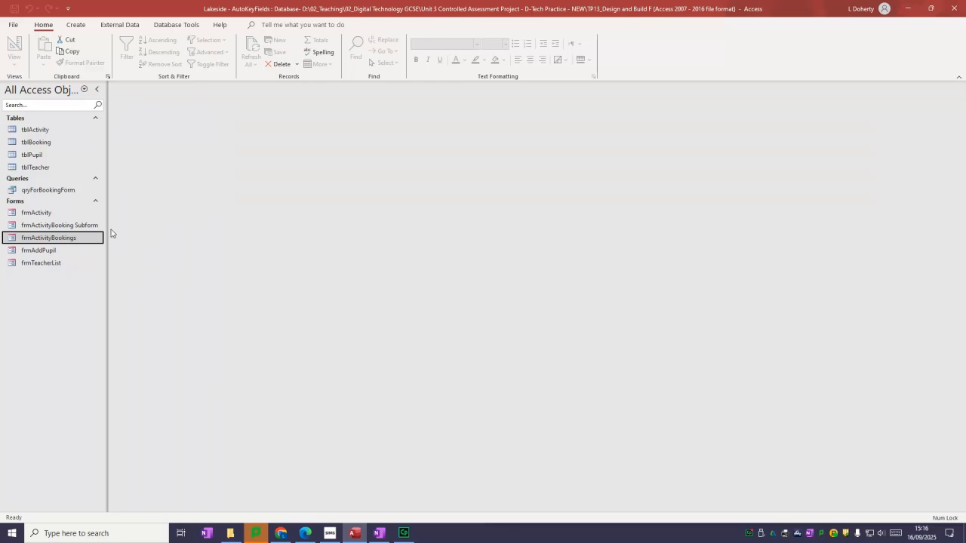
pyautogui.click(64, 224)
pyautogui.rightClick(64, 225)
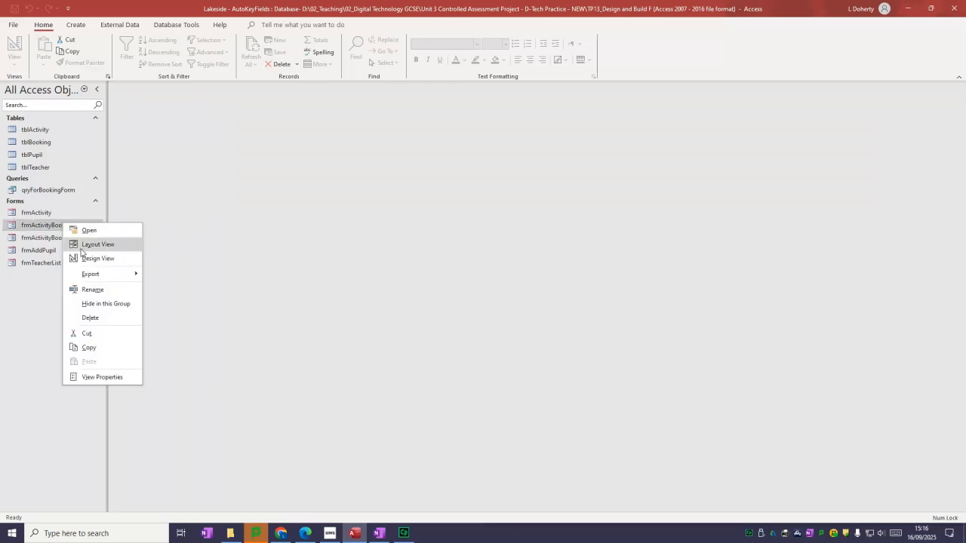
pyautogui.click(82, 256)
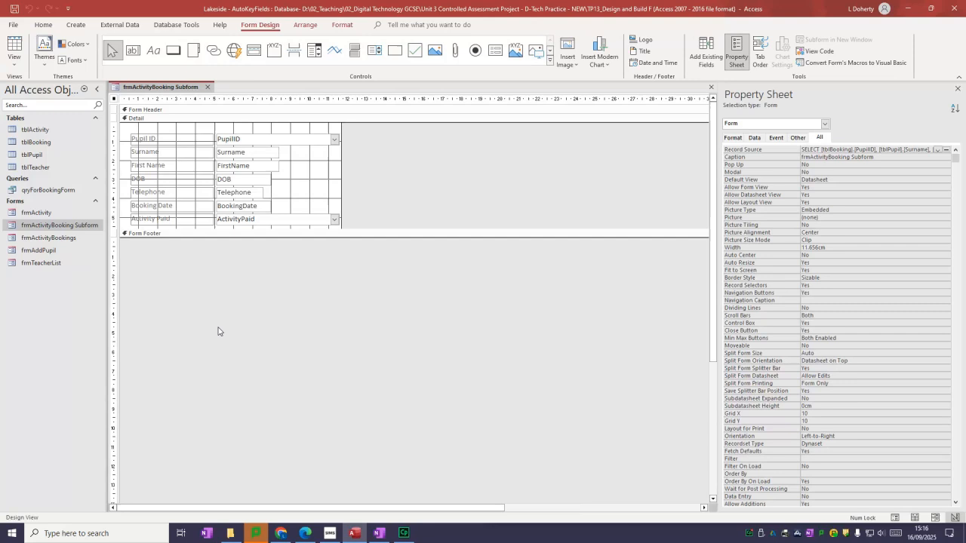
# Expand the subform's Form Footer to about 2.4 cm high and add a text box about 4.9 cm wide without its label
pyautogui.moveTo(219, 238); pyautogui.dragTo(223, 283)
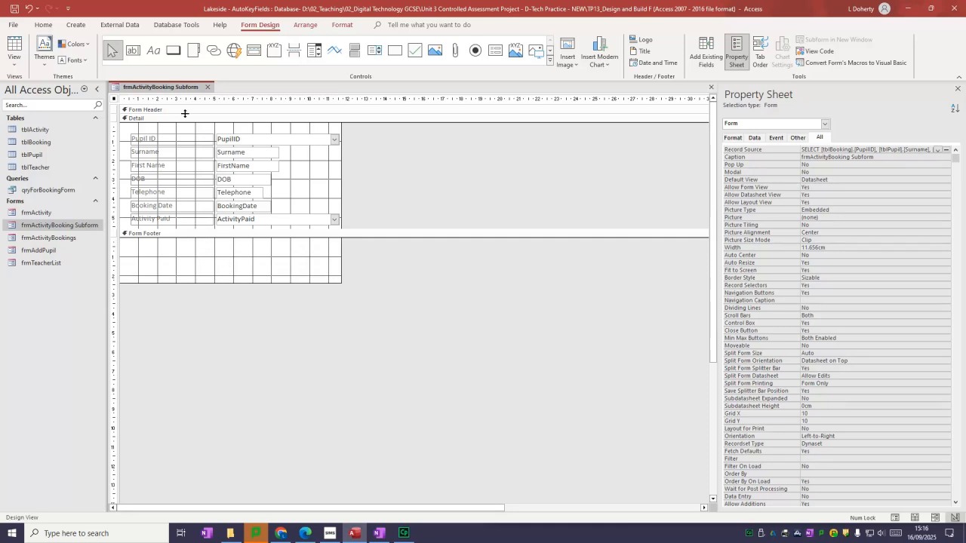
pyautogui.click(133, 50)
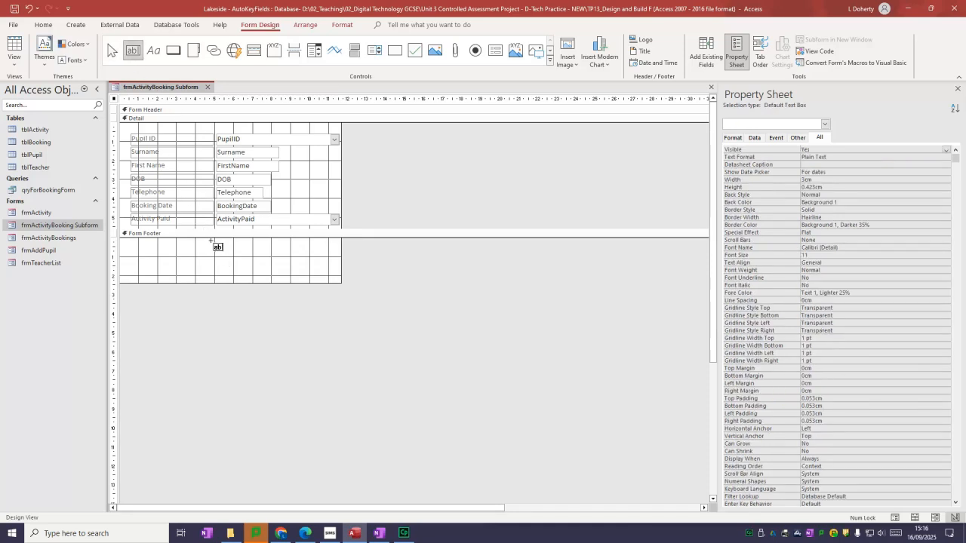
pyautogui.moveTo(211, 244); pyautogui.dragTo(304, 267)
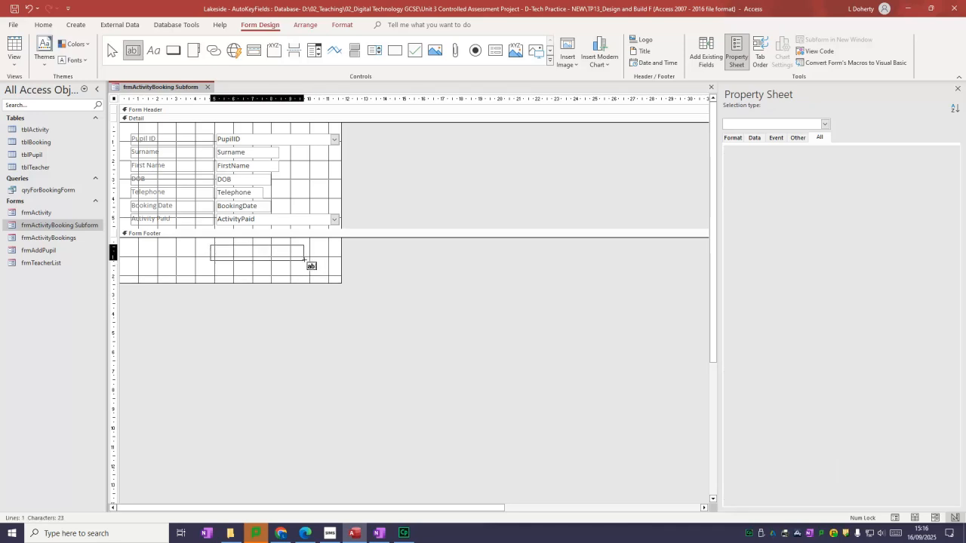
pyautogui.click(165, 252)
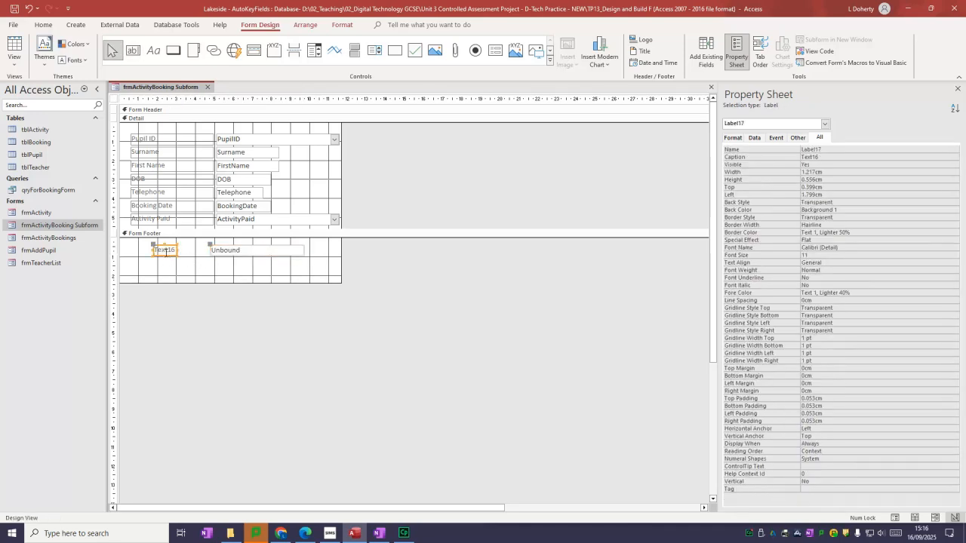
pyautogui.press('Delete')
# Enter the expression =Count([PupilID]) in the footer text box
pyautogui.click(229, 252)
pyautogui.click(230, 252)
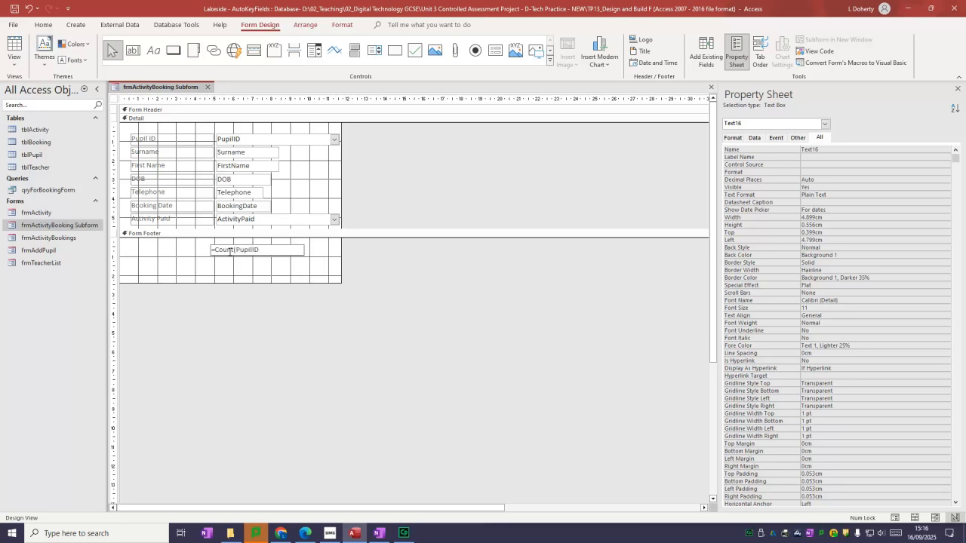
pyautogui.click(234, 265)
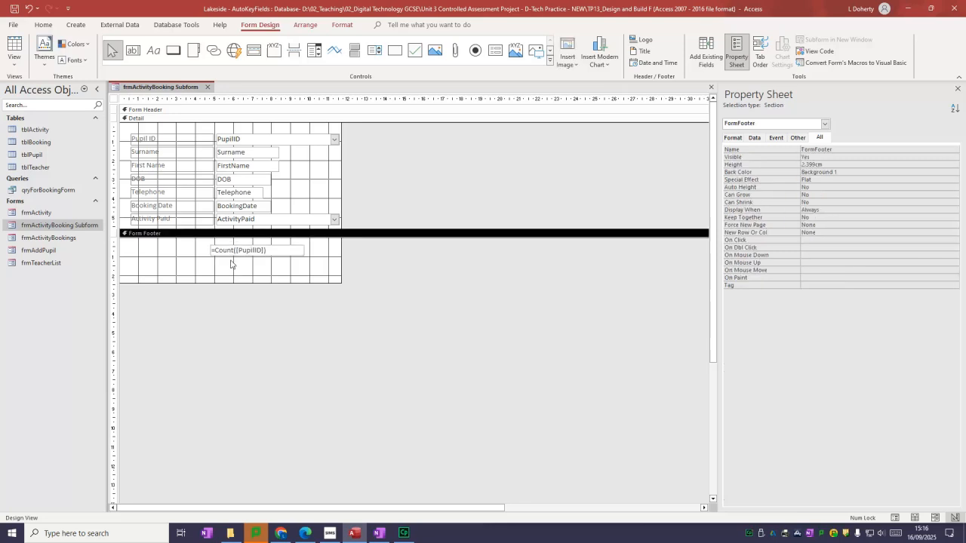
pyautogui.click(232, 252)
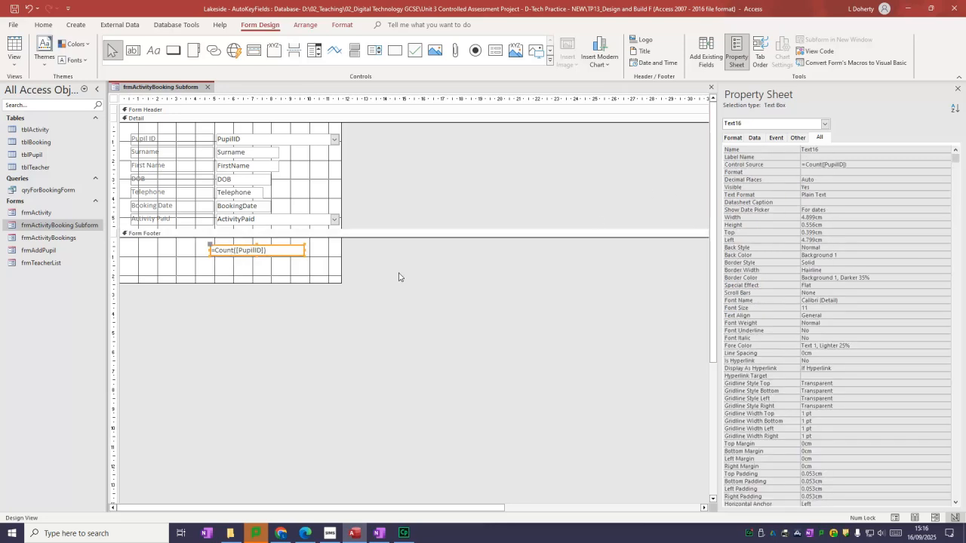
# Set the Name property of the footer's pupil-count text box to NoOfPupils
pyautogui.click(277, 266)
pyautogui.click(276, 253)
pyautogui.click(827, 149)
pyautogui.doubleClick(820, 149)
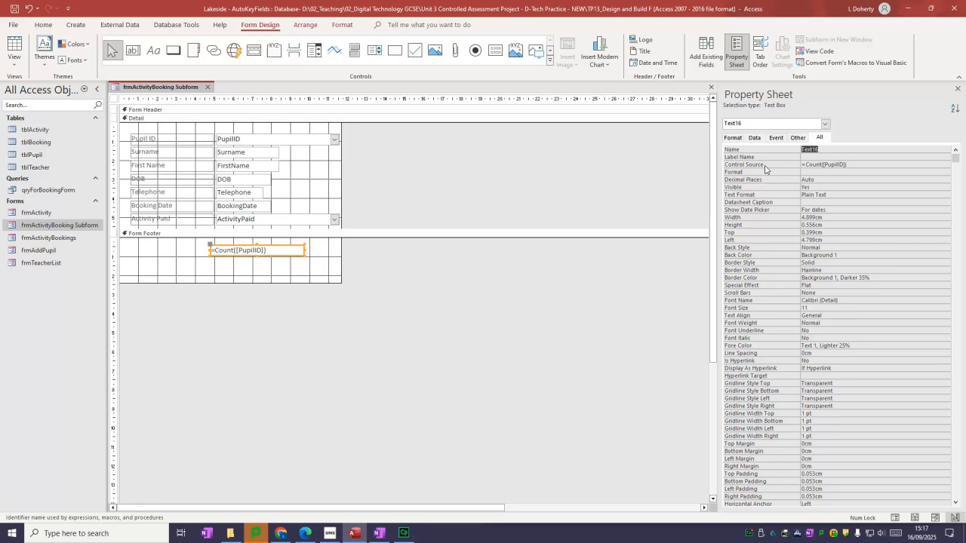
pyautogui.write('N')
pyautogui.click(622, 155)
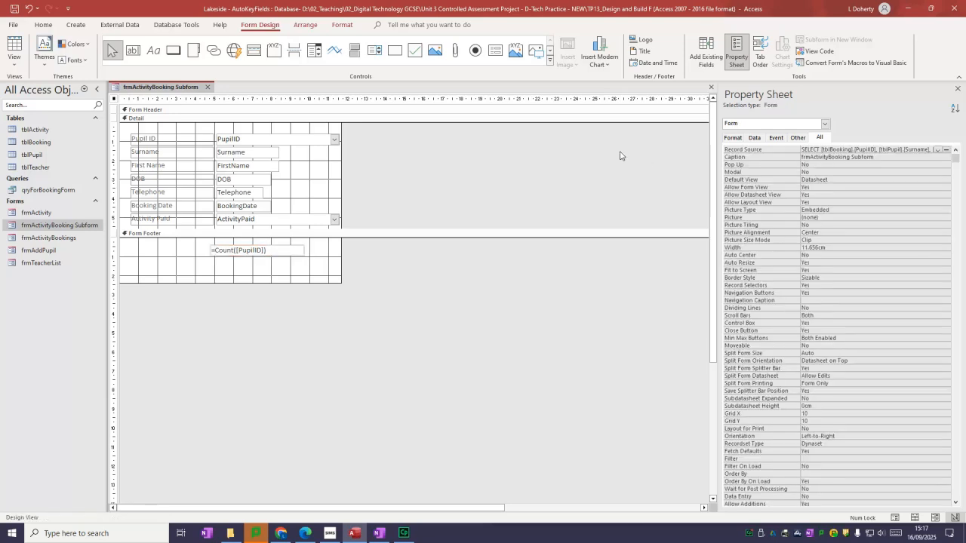
pyautogui.click(281, 254)
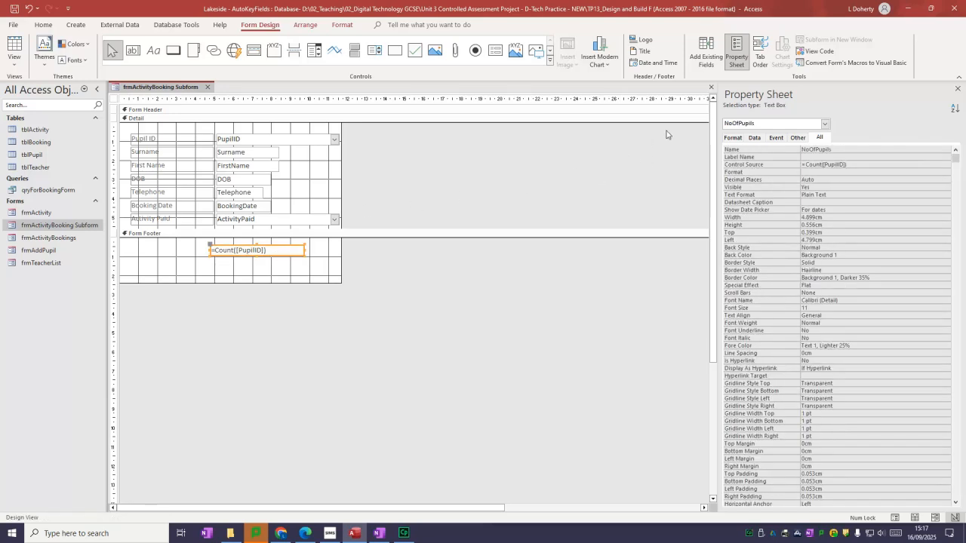
# Close the Property Sheet and the subform, saving the design changes
pyautogui.click(957, 90)
pyautogui.click(959, 87)
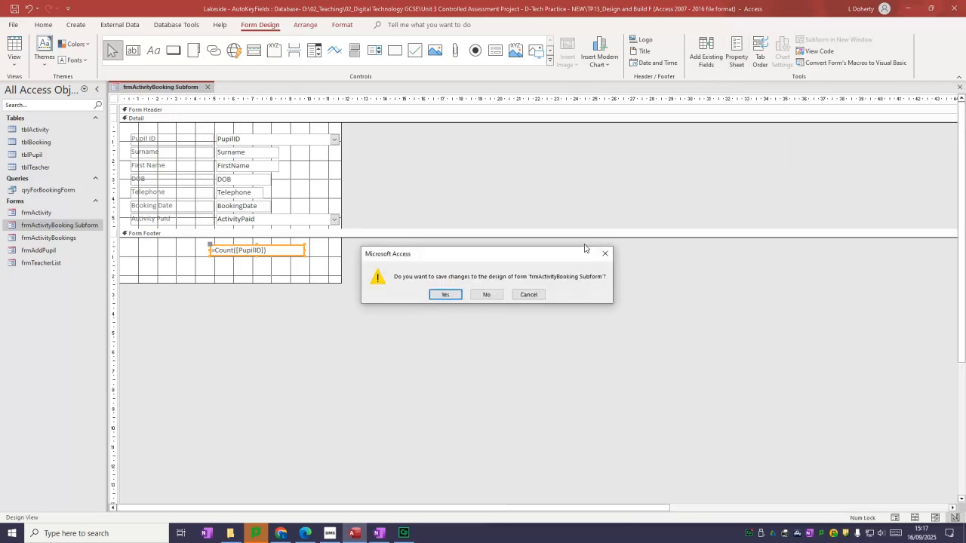
pyautogui.click(445, 295)
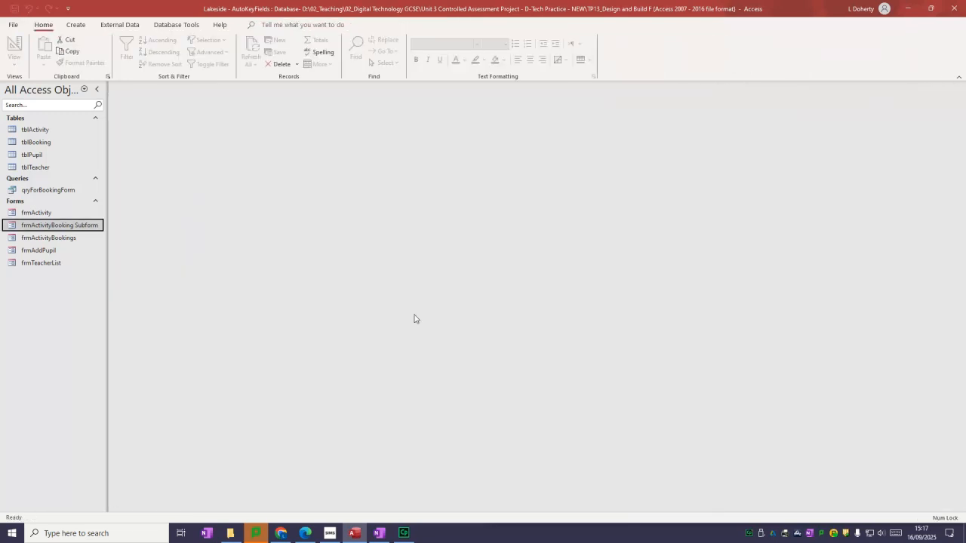
# Open the frmActivityBookings form and switch it to Design View
pyautogui.doubleClick(52, 239)
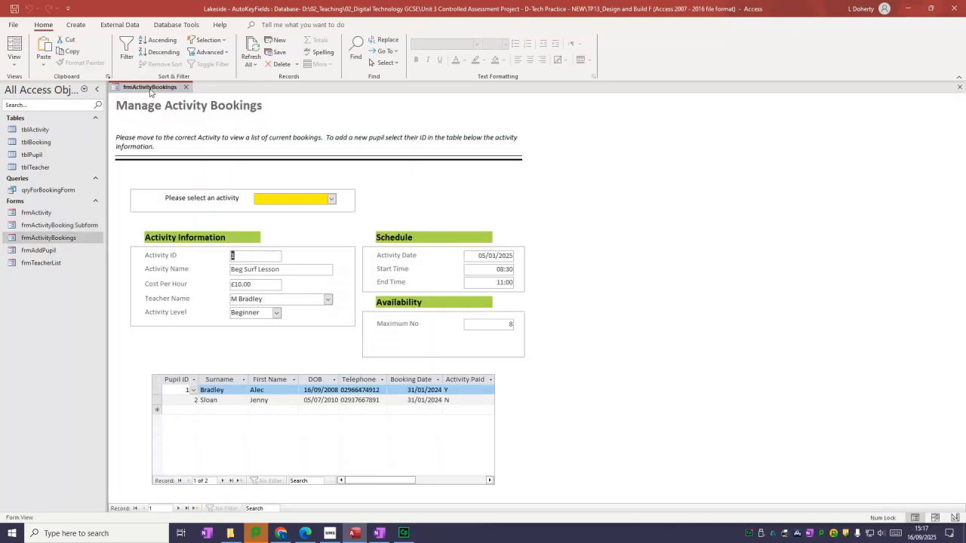
pyautogui.rightClick(149, 91)
pyautogui.click(179, 167)
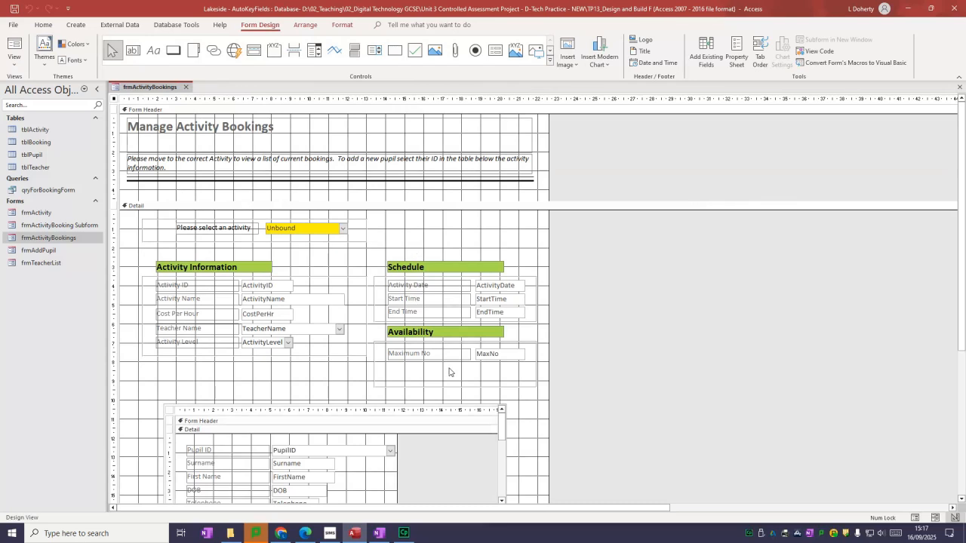
# Expand the main form's Form Footer to about 2.4 cm high and add an unbound text box about 5 cm wide
pyautogui.scroll(-3, 449, 372)
pyautogui.moveTo(443, 406); pyautogui.dragTo(446, 453)
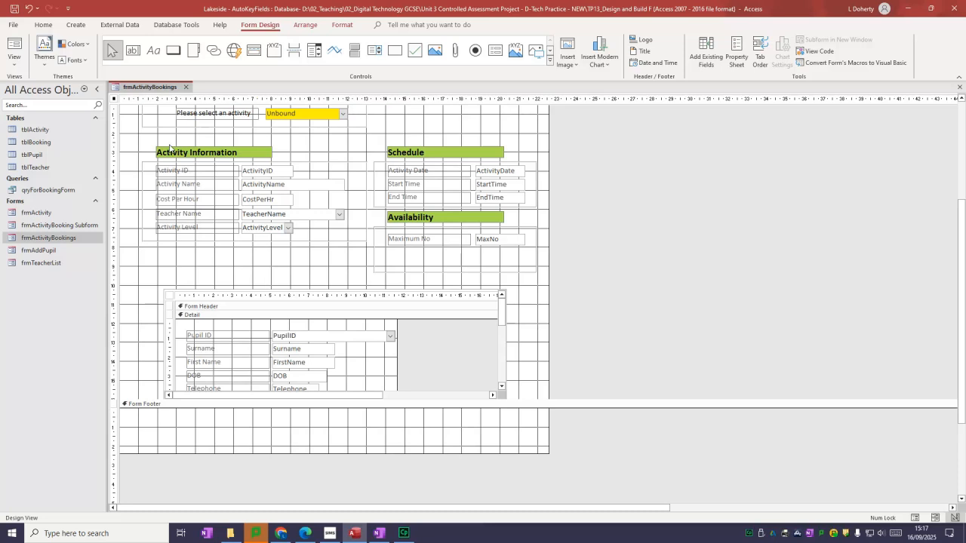
pyautogui.click(133, 51)
pyautogui.moveTo(365, 418); pyautogui.dragTo(462, 428)
pyautogui.click(400, 424)
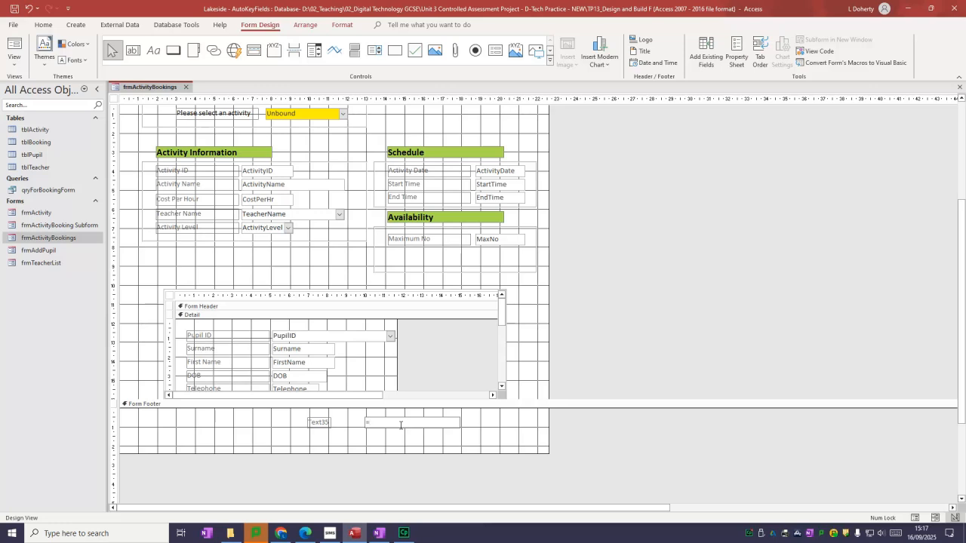
pyautogui.click(389, 447)
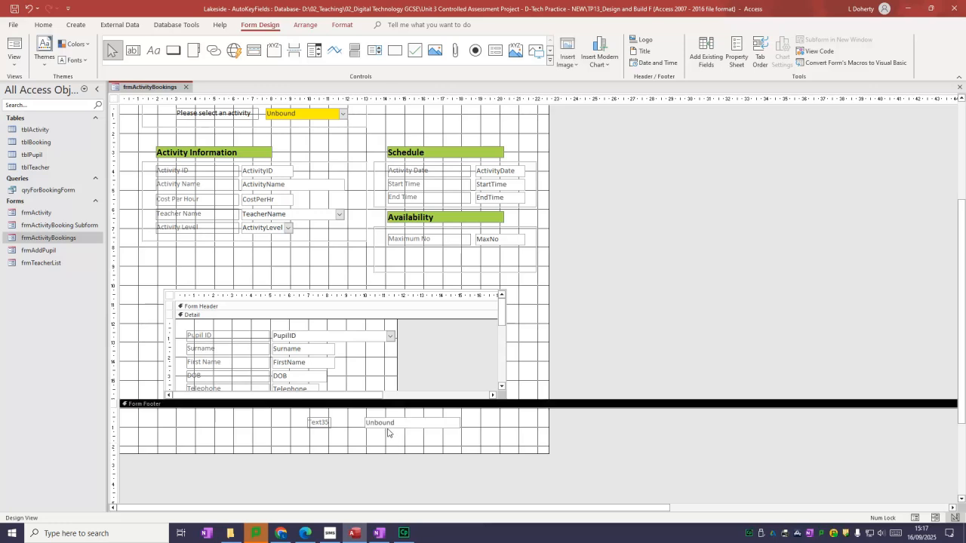
# Open the Expression Builder as an event builder for the new footer text box
pyautogui.click(388, 426)
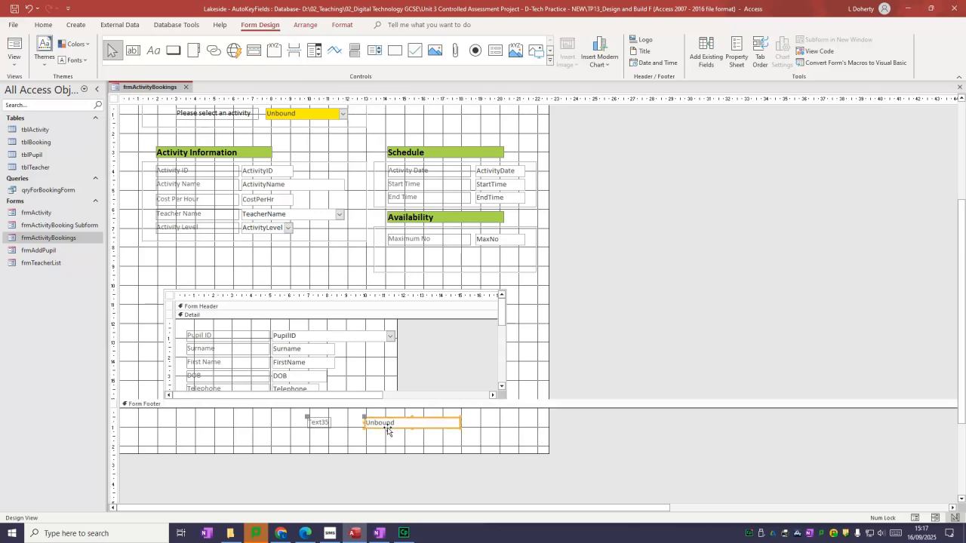
pyautogui.rightClick(388, 431)
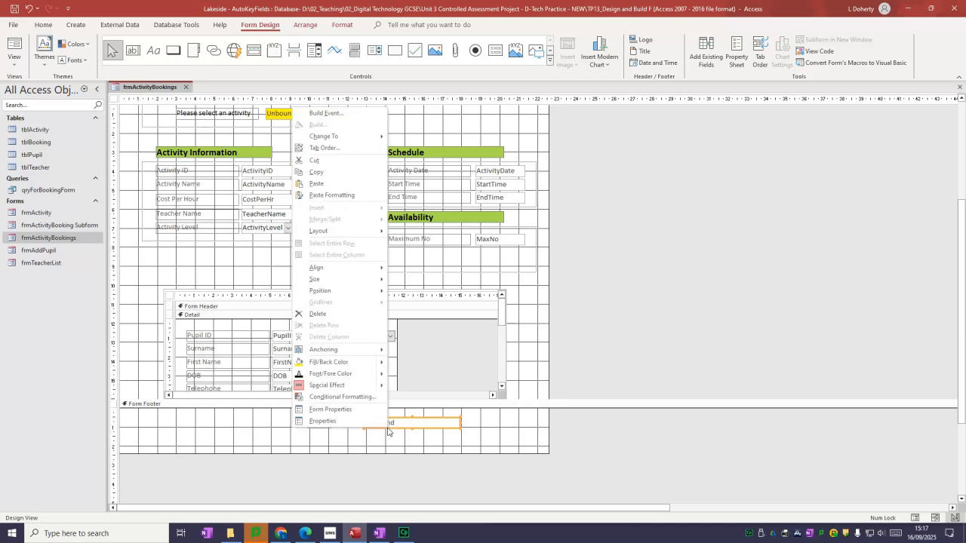
pyautogui.click(332, 114)
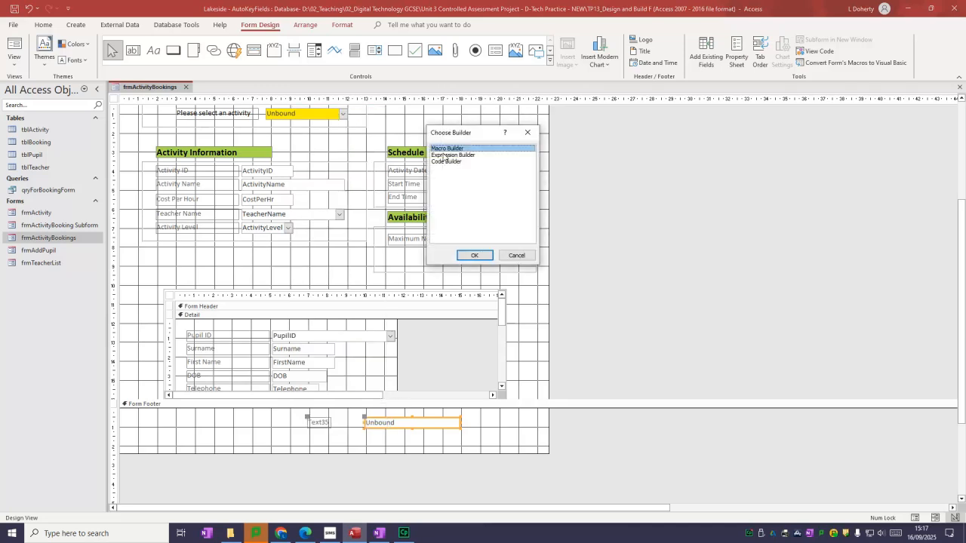
pyautogui.click(450, 155)
pyautogui.click(476, 256)
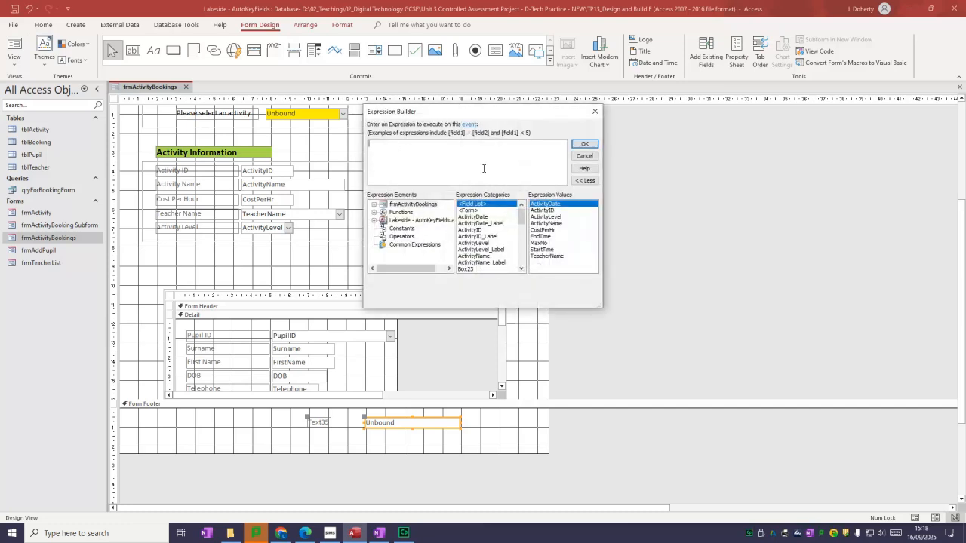
# Insert the NoOfPupils control of the loaded frmActivityBooking Subform into the event expression
pyautogui.click(375, 221)
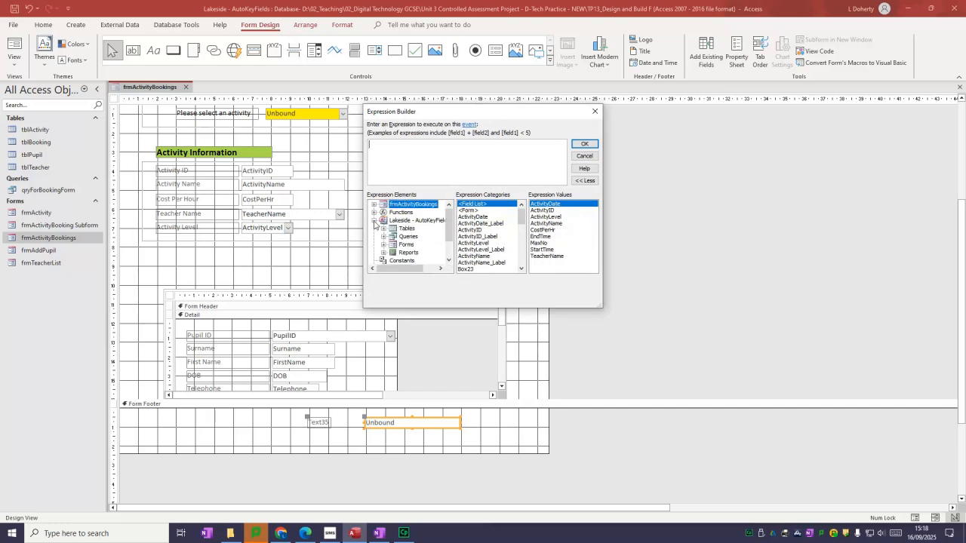
pyautogui.click(383, 245)
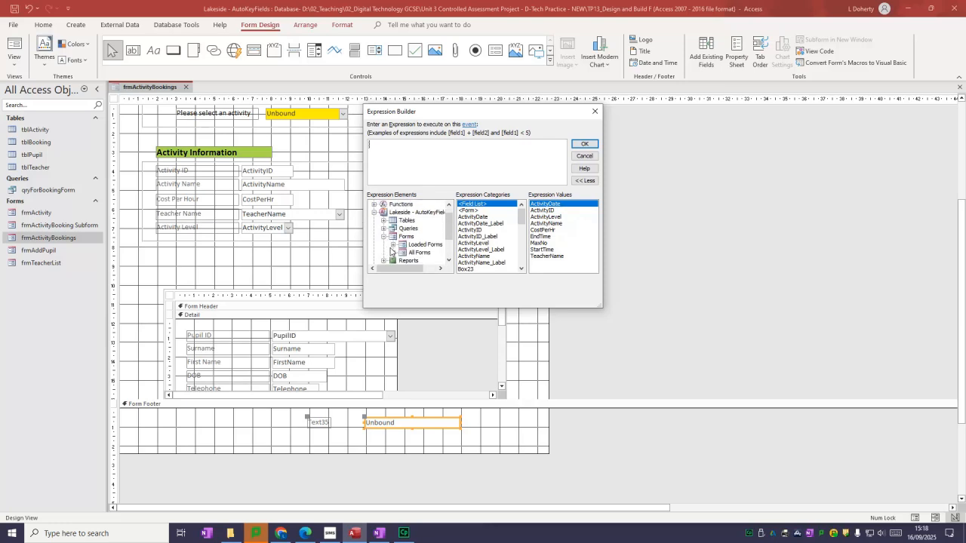
pyautogui.click(393, 245)
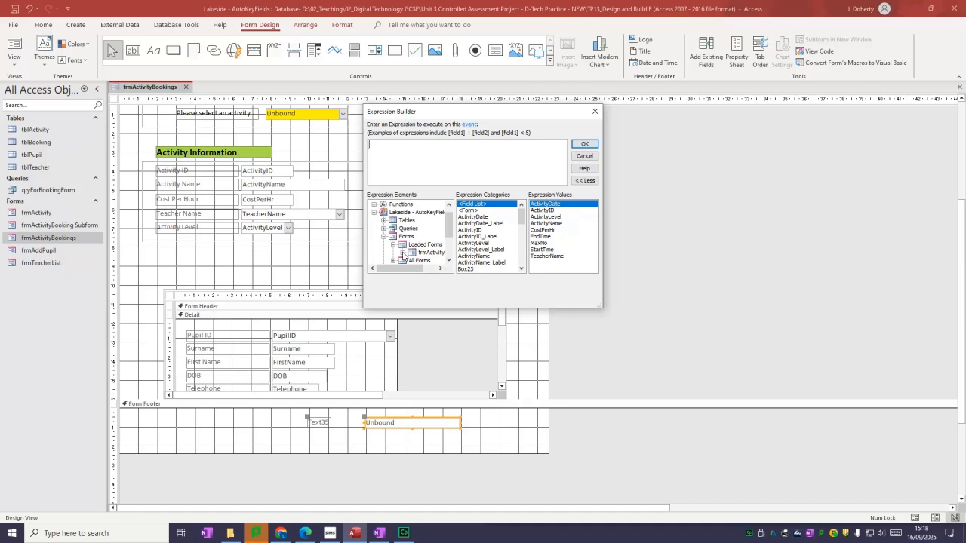
pyautogui.click(402, 254)
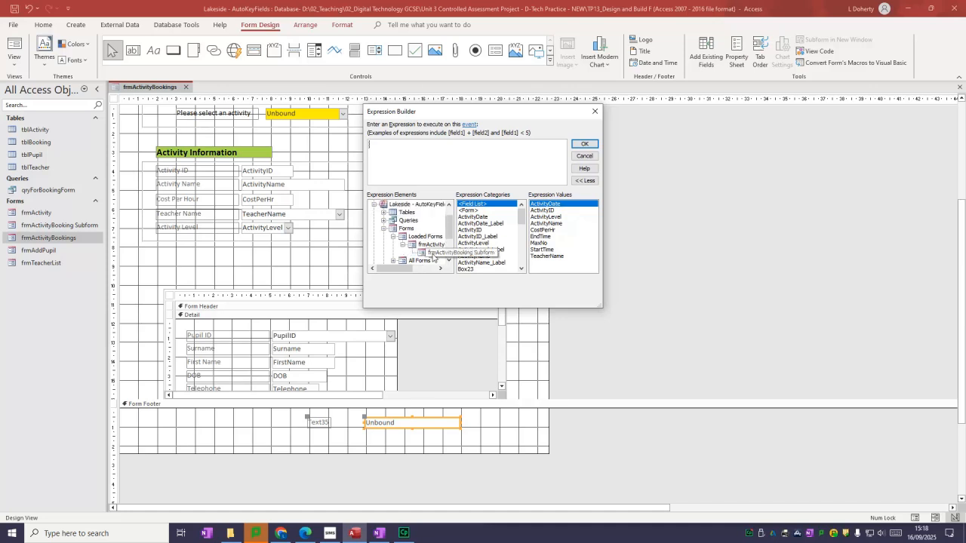
pyautogui.click(425, 253)
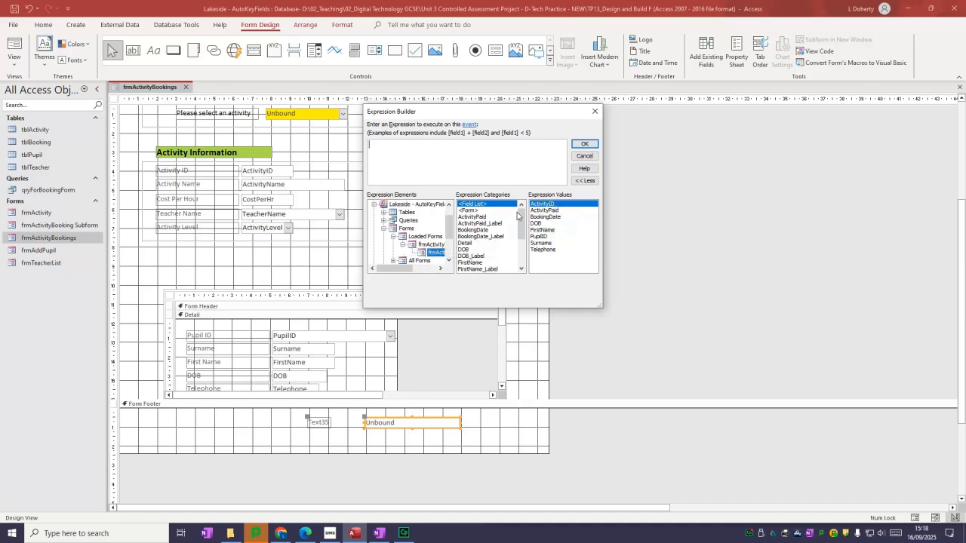
pyautogui.moveTo(523, 217); pyautogui.dragTo(483, 240)
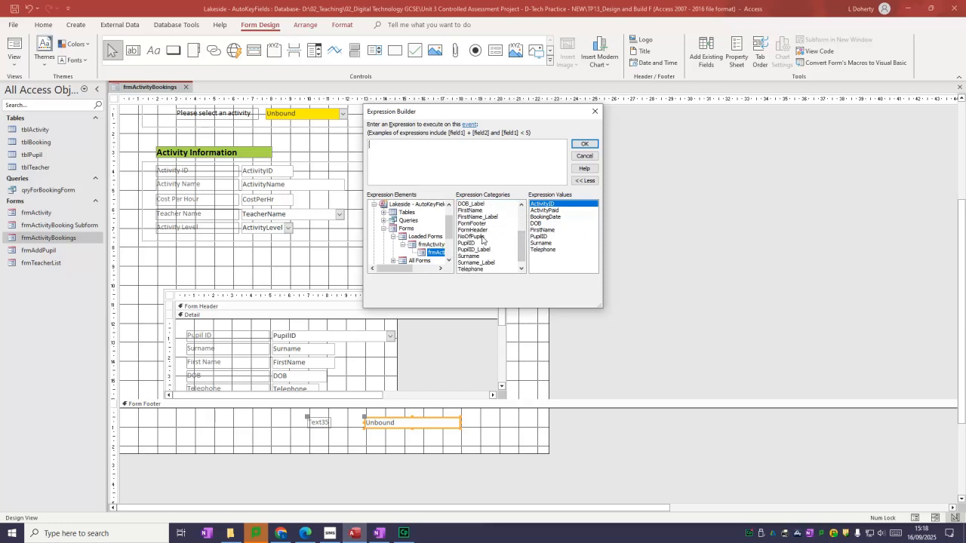
pyautogui.click(481, 237)
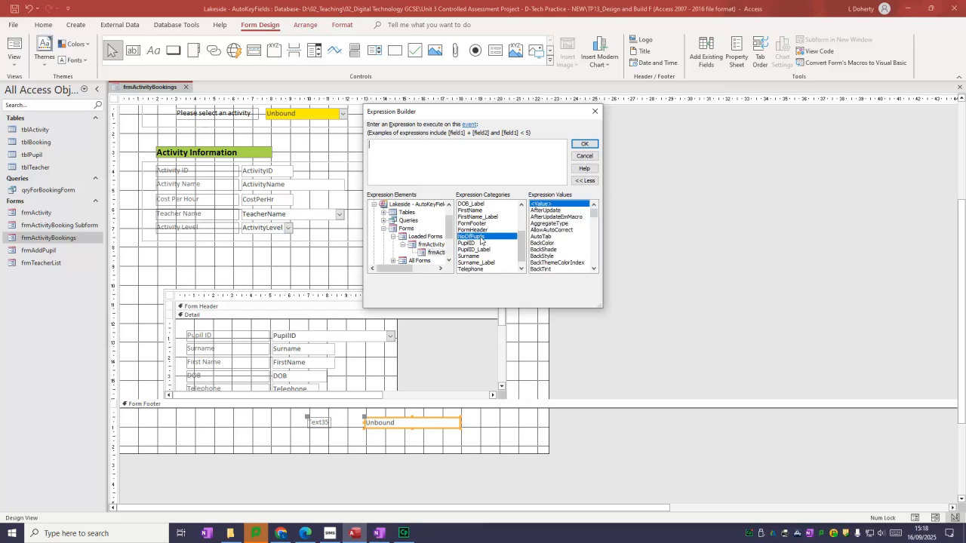
pyautogui.doubleClick(480, 237)
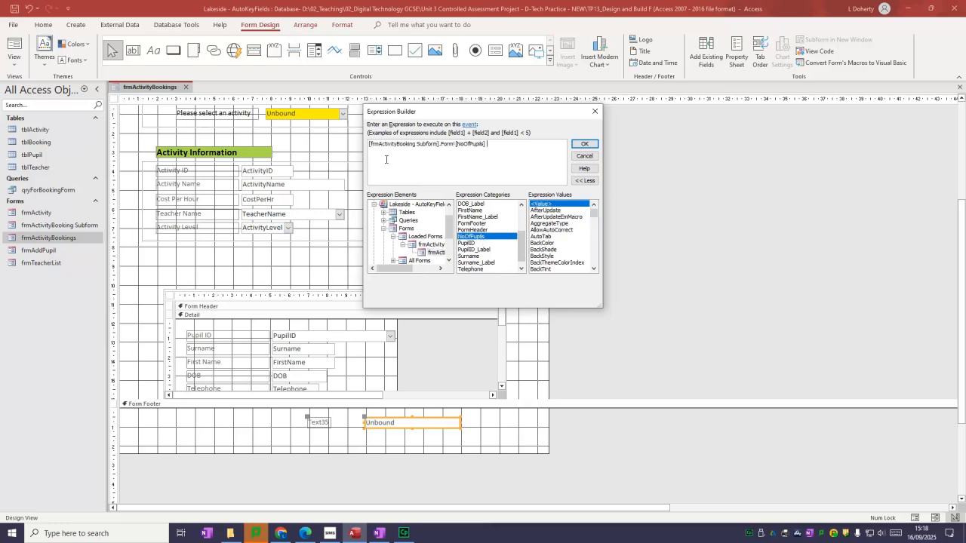
# Clear the inserted subform reference and close the Expression Builder
pyautogui.moveTo(497, 144); pyautogui.dragTo(362, 166)
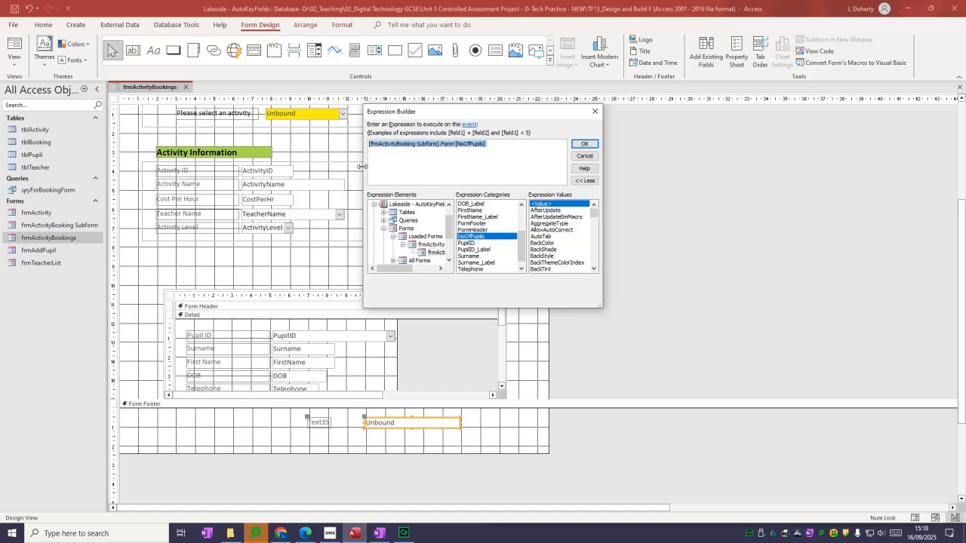
pyautogui.press('Delete')
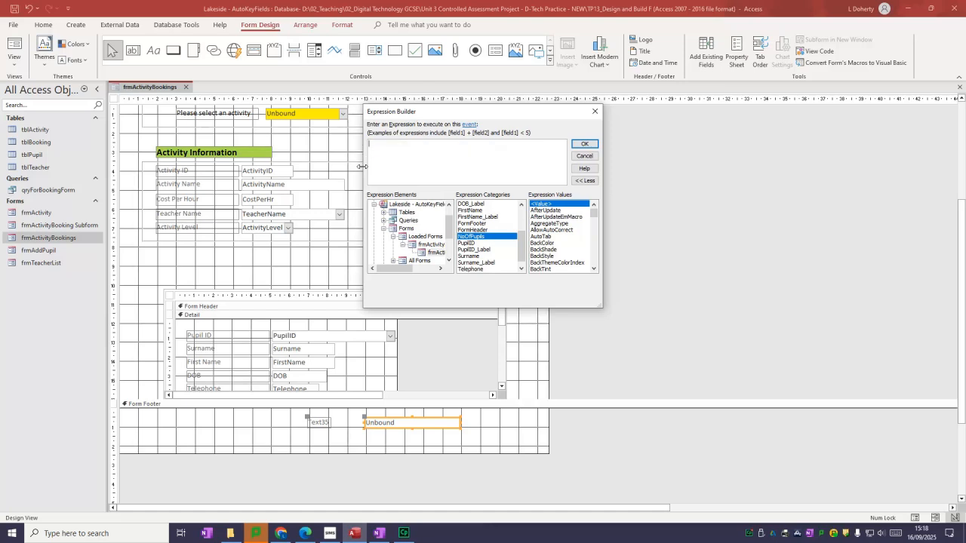
pyautogui.click(582, 144)
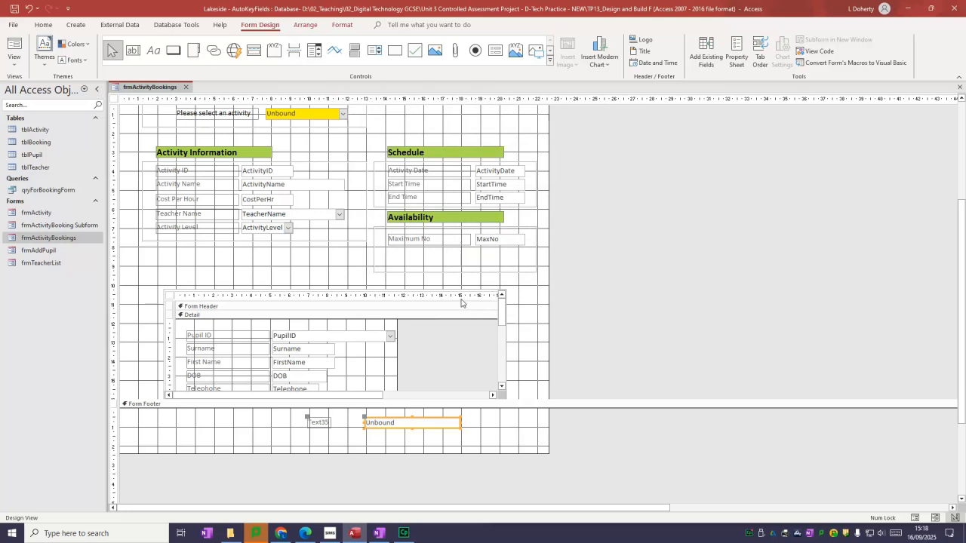
# Set the unbound footer text box's expression to =[frmActivityBooking Subform].[Form]![NoOfPupils] using the copied reference
pyautogui.click(431, 423)
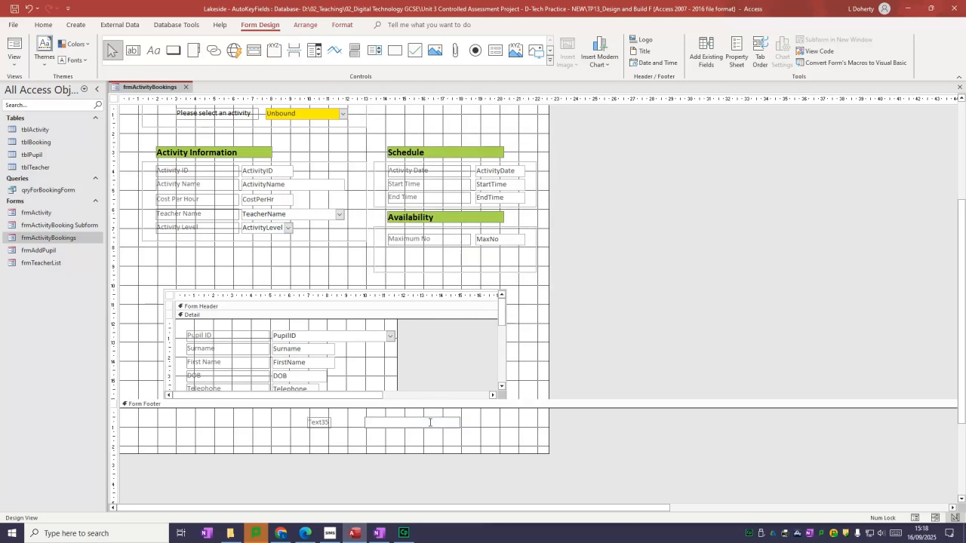
pyautogui.write('=')
pyautogui.hotkey('ctrl', 'v')
pyautogui.click(485, 444)
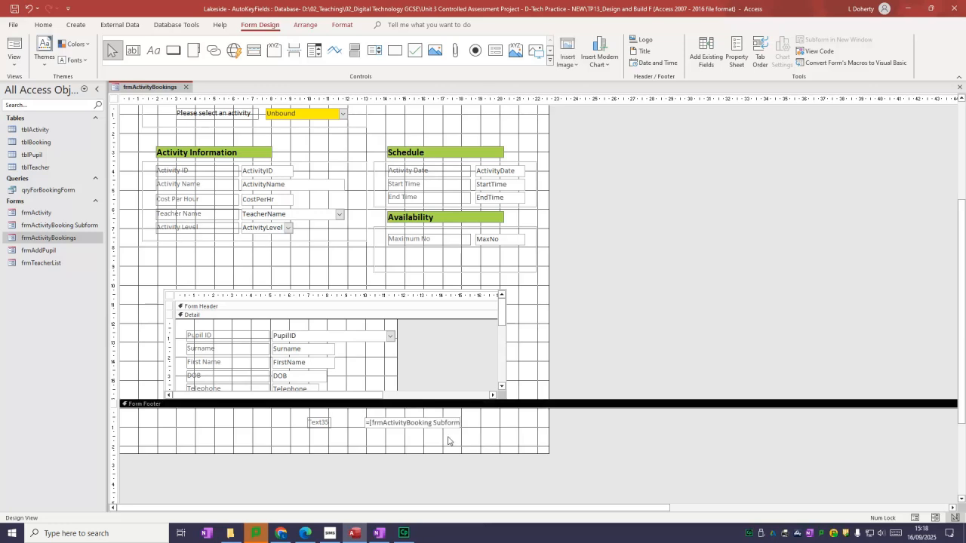
# Change the caption of the footer text box's label to Number Booked
pyautogui.click(323, 423)
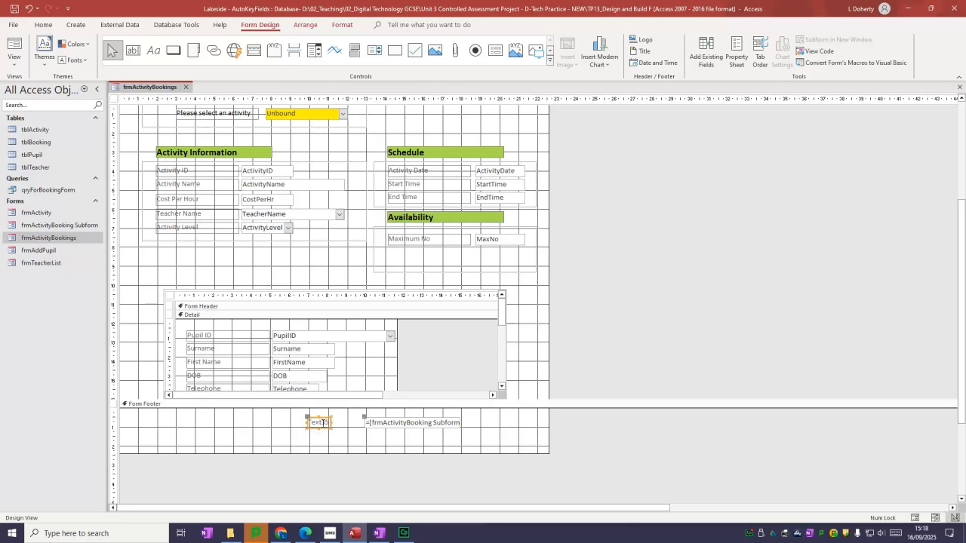
pyautogui.click(326, 422)
pyautogui.doubleClick(326, 423)
pyautogui.press('Delete')
pyautogui.write('Number Booked')
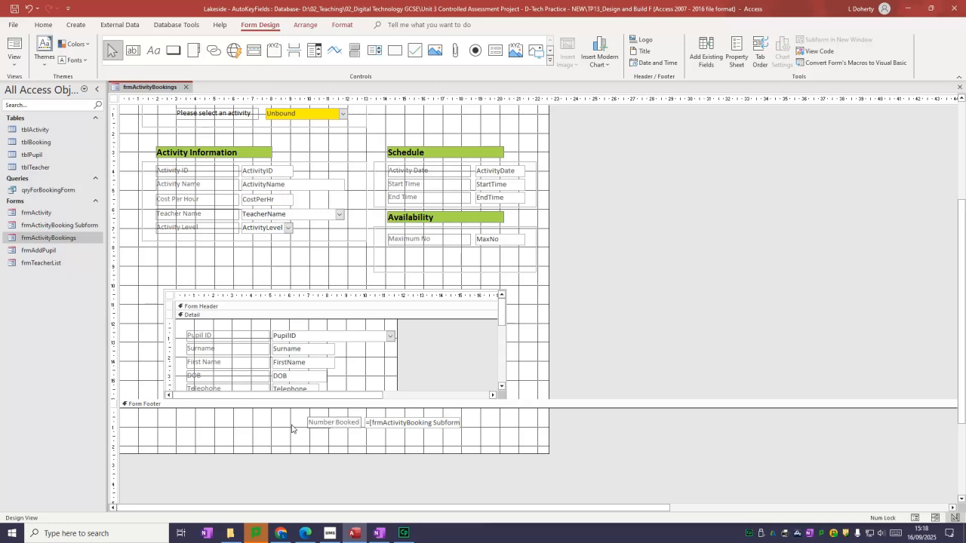
pyautogui.click(292, 428)
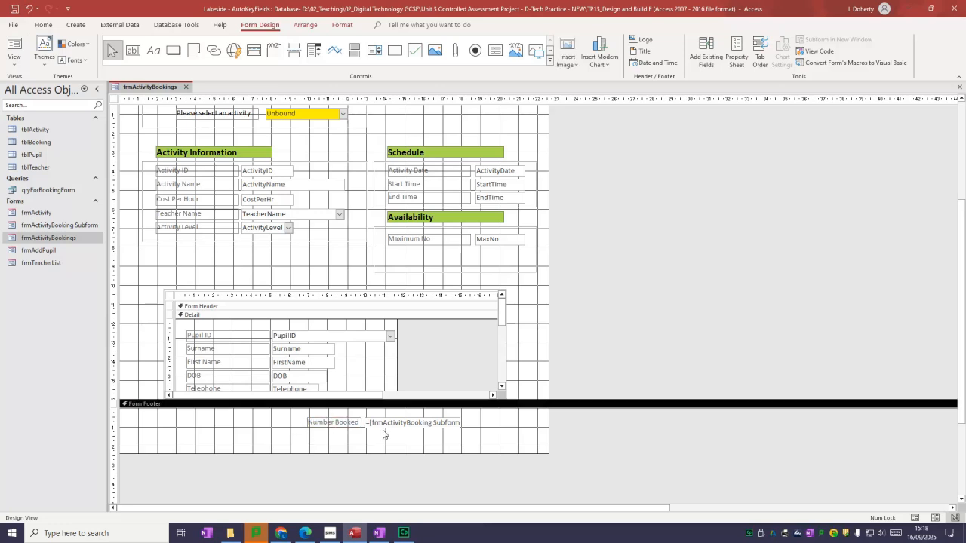
# Move the Number Booked text box and its label below Maximum No in the Availability section and left-align the two labels
pyautogui.moveTo(389, 425); pyautogui.dragTo(495, 257)
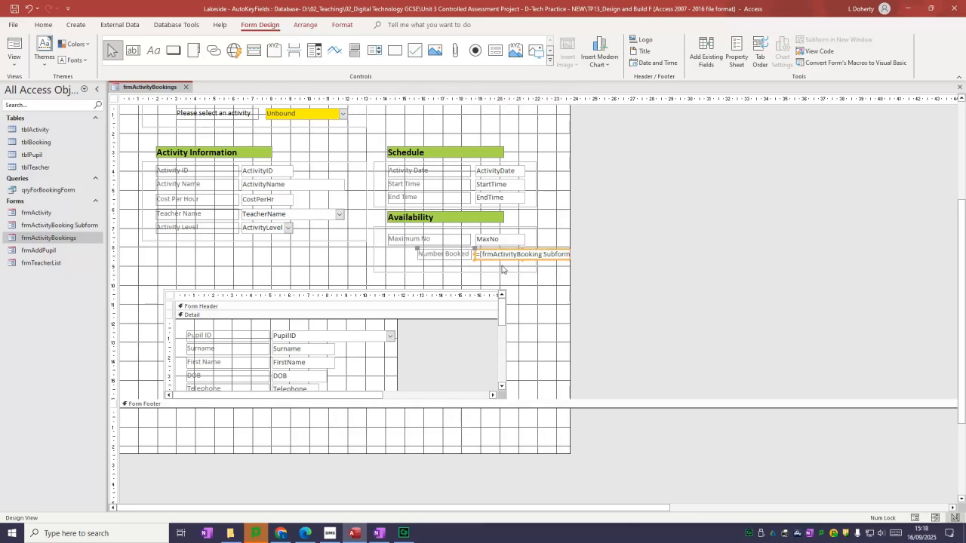
pyautogui.click(412, 259)
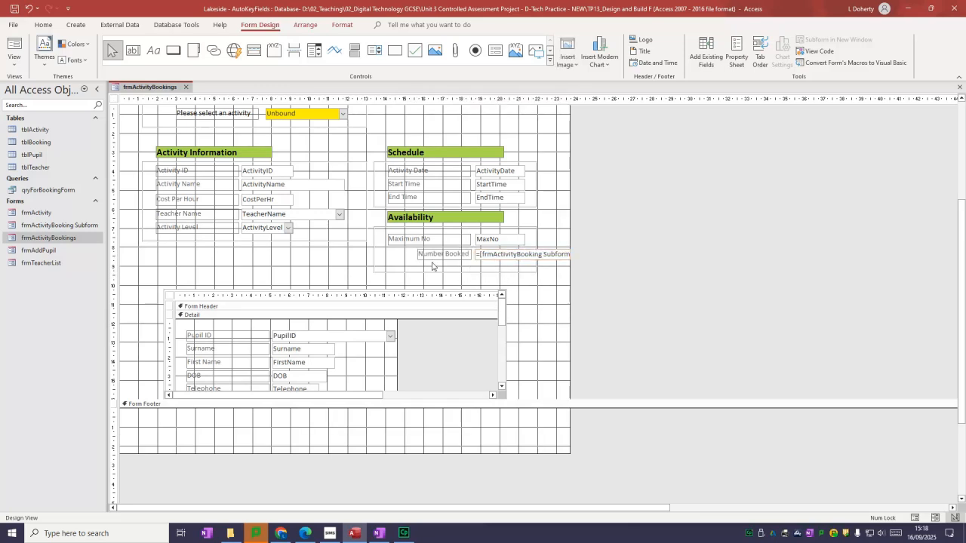
pyautogui.moveTo(448, 265); pyautogui.dragTo(426, 244)
pyautogui.rightClick(427, 243)
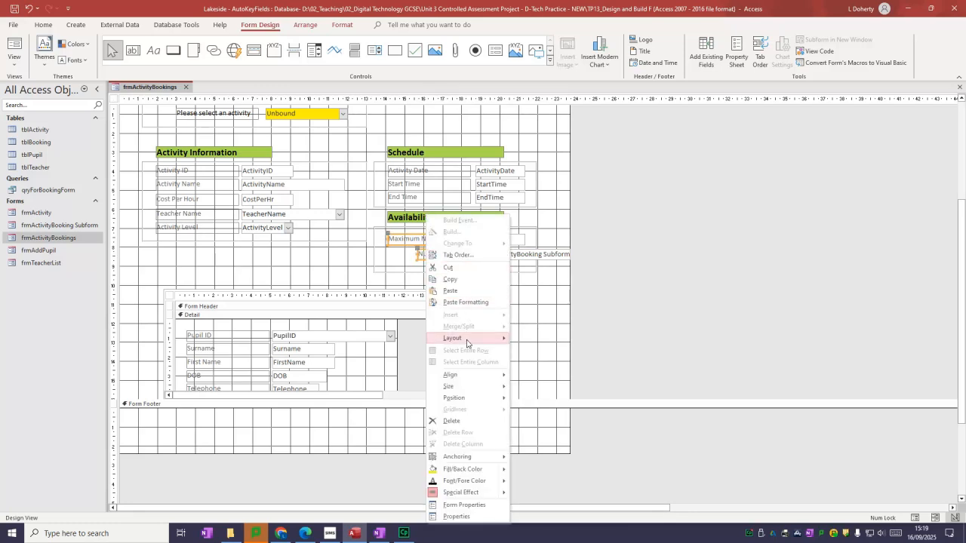
pyautogui.moveTo(464, 375)
pyautogui.click(531, 375)
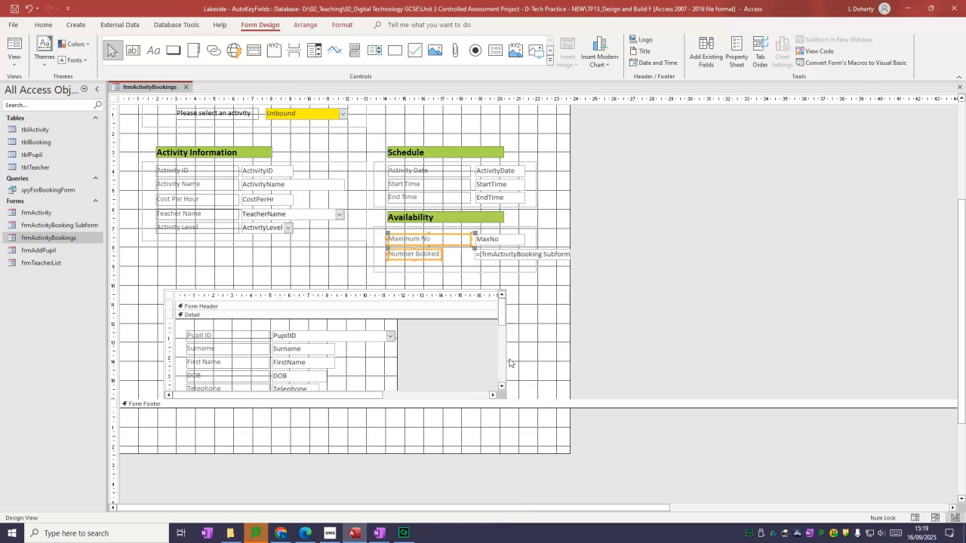
# Size the Maximum No and Number Booked labels to the widest of the two
pyautogui.rightClick(432, 261)
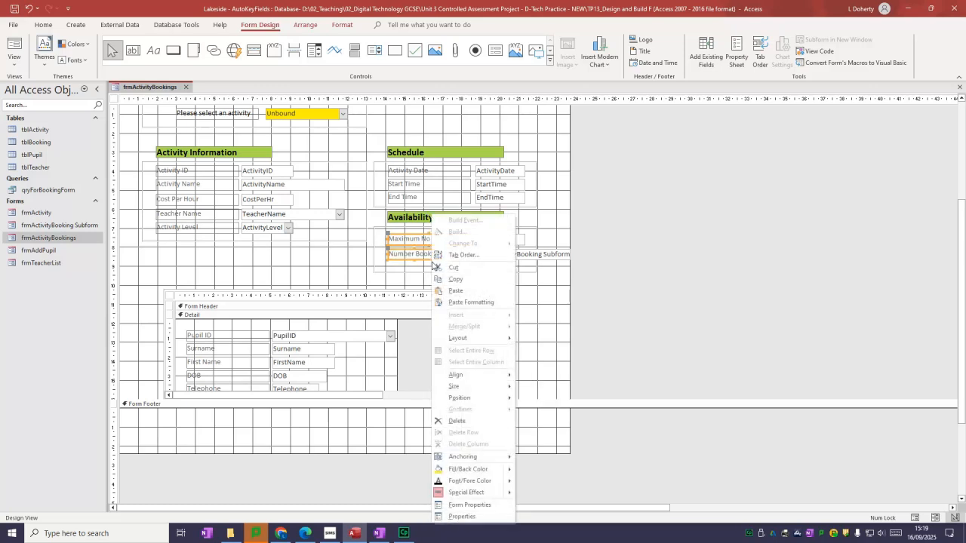
pyautogui.moveTo(468, 386)
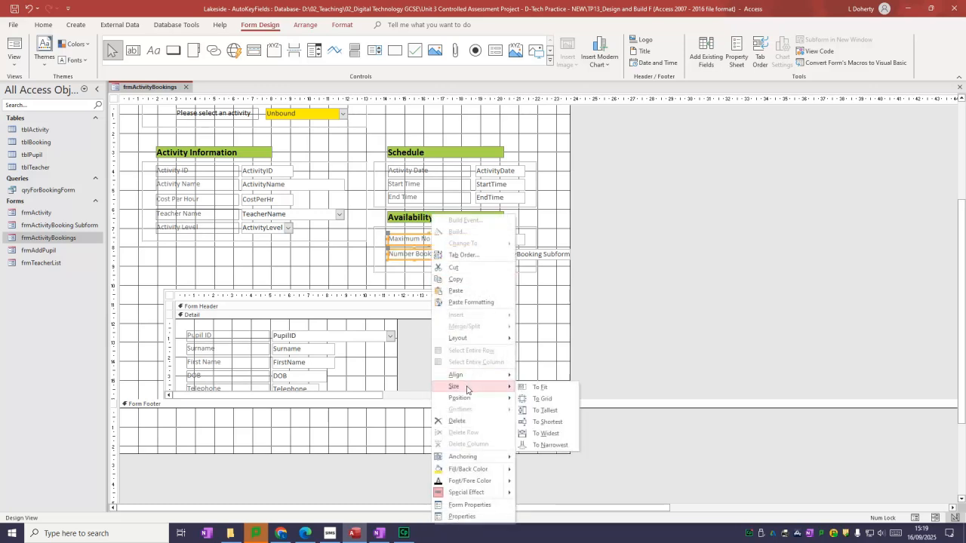
pyautogui.click(548, 433)
# Size the MaxNo and Number Booked text boxes to the narrowest of the two and align their left edges
pyautogui.moveTo(530, 243); pyautogui.dragTo(511, 255)
pyautogui.rightClick(511, 255)
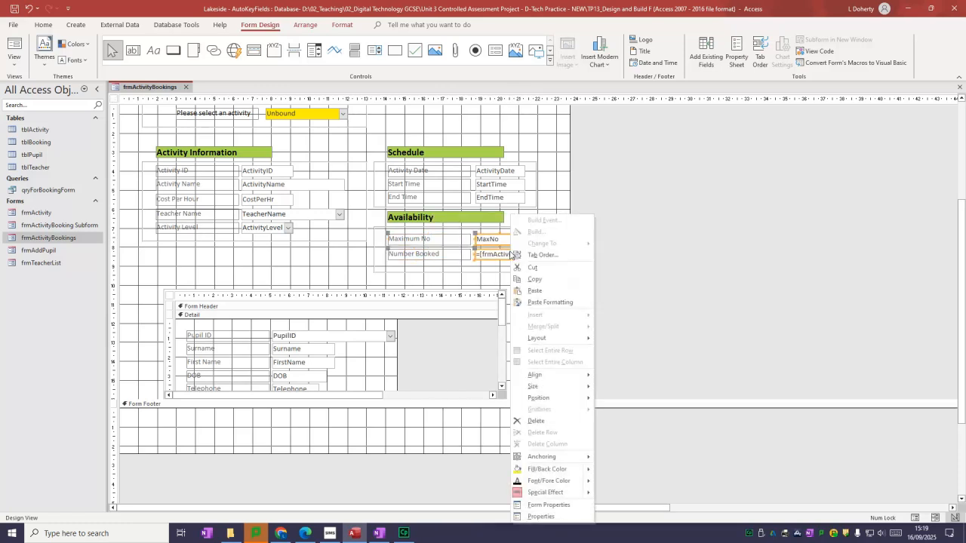
pyautogui.moveTo(551, 387)
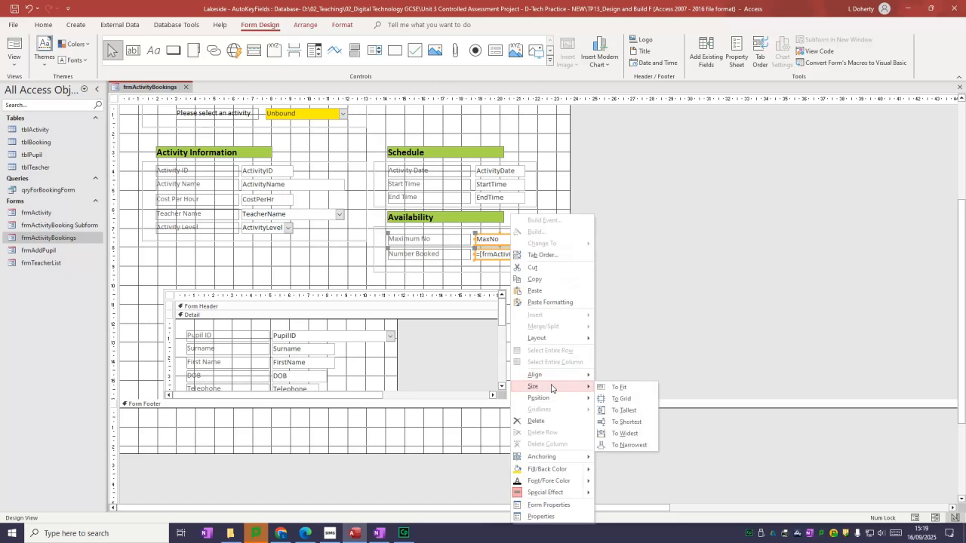
pyautogui.click(623, 423)
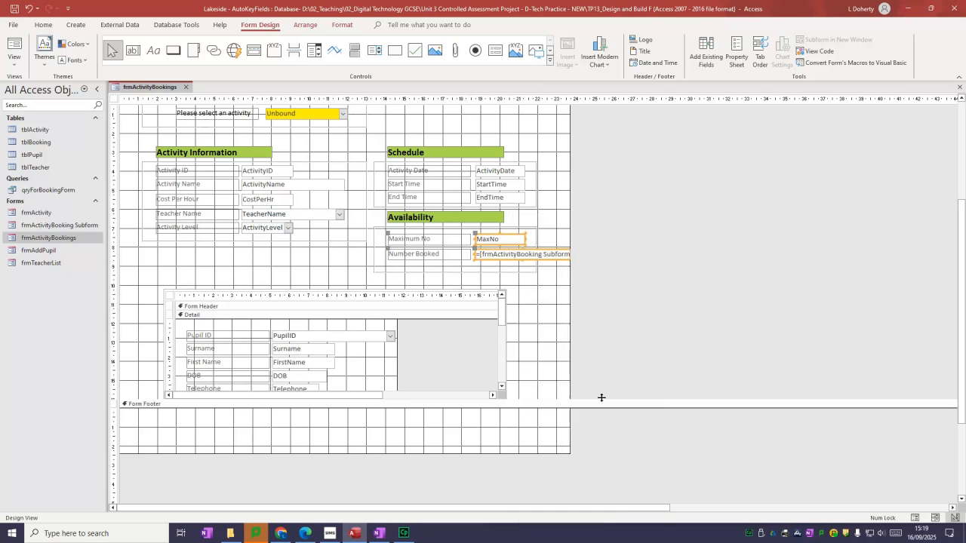
pyautogui.rightClick(505, 246)
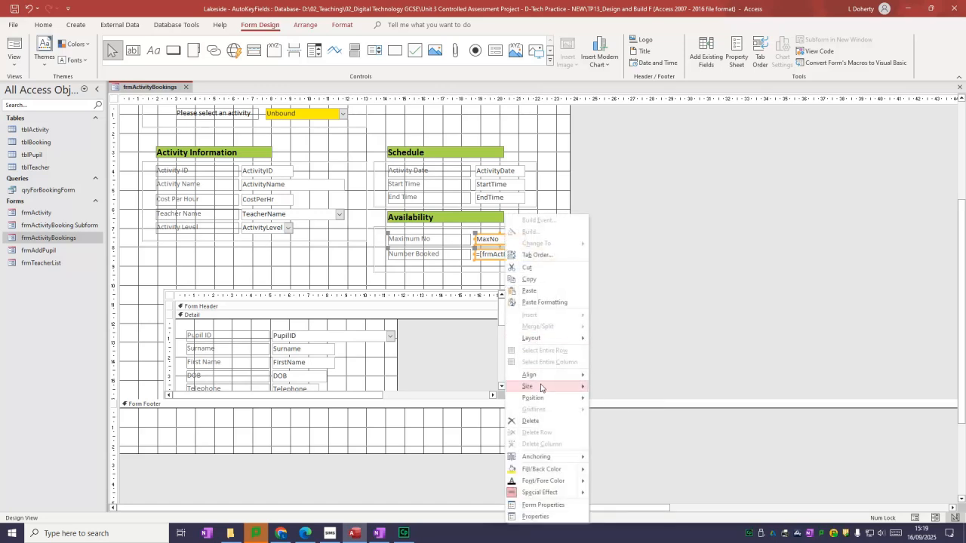
pyautogui.moveTo(545, 388)
pyautogui.click(619, 425)
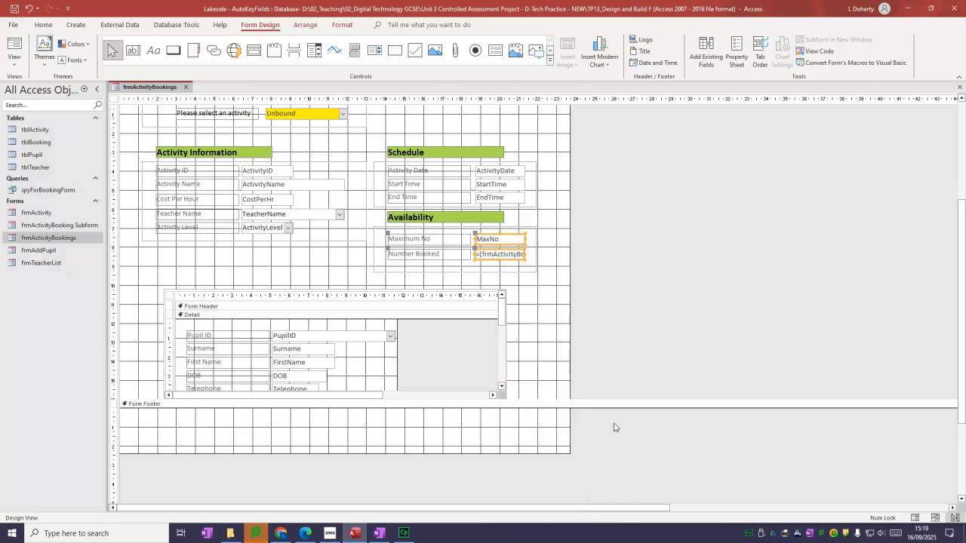
pyautogui.rightClick(510, 244)
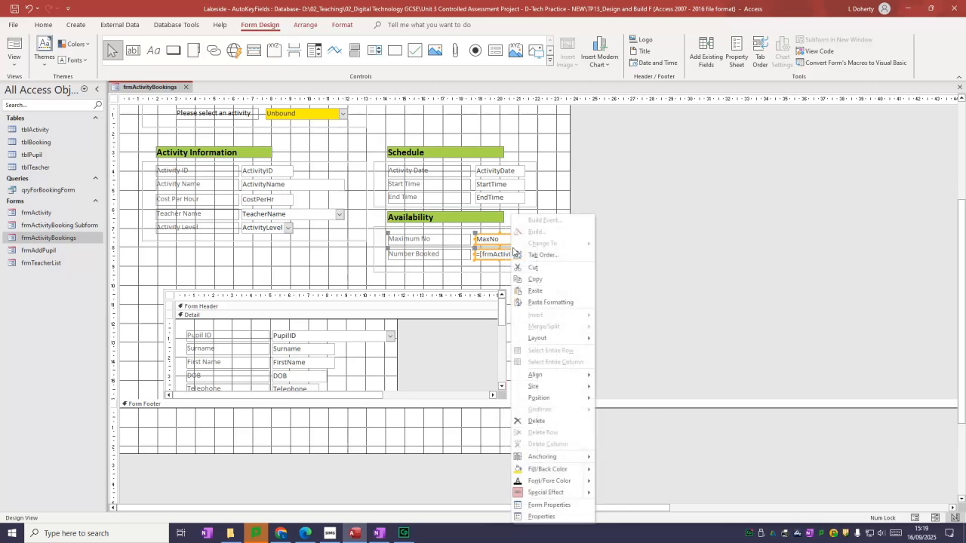
pyautogui.moveTo(548, 375)
pyautogui.click(615, 376)
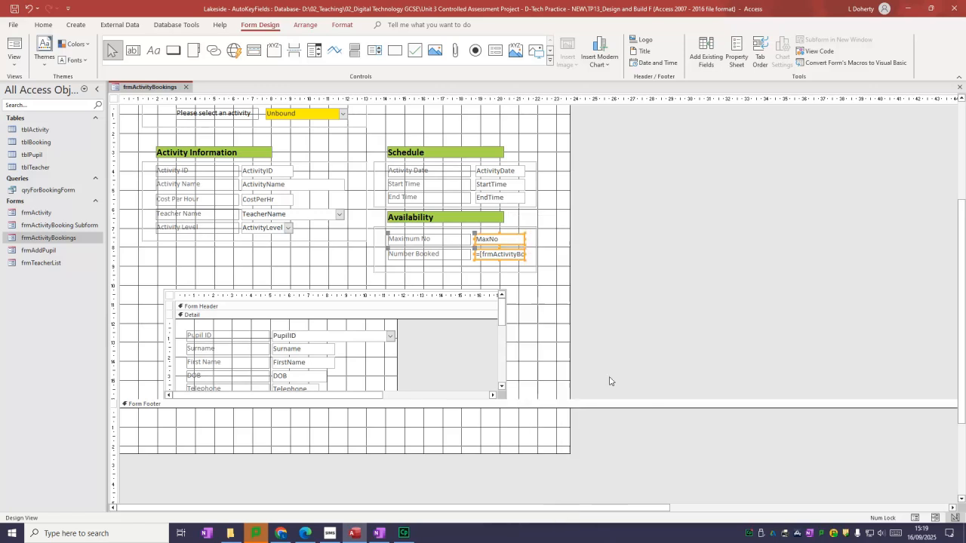
pyautogui.click(526, 258)
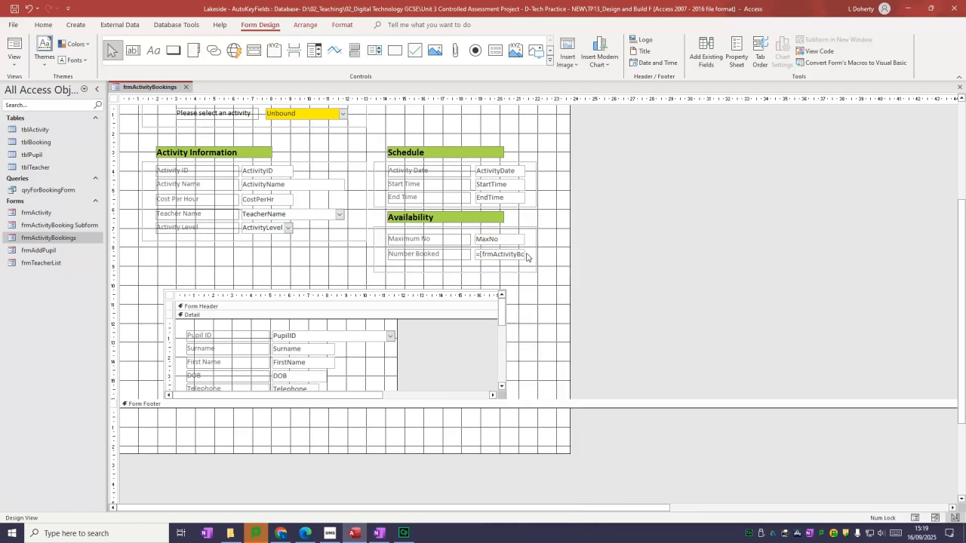
# Show the form in Form View and go to the fourth activity record to check Number Booked against the listed bookings
pyautogui.click(14, 46)
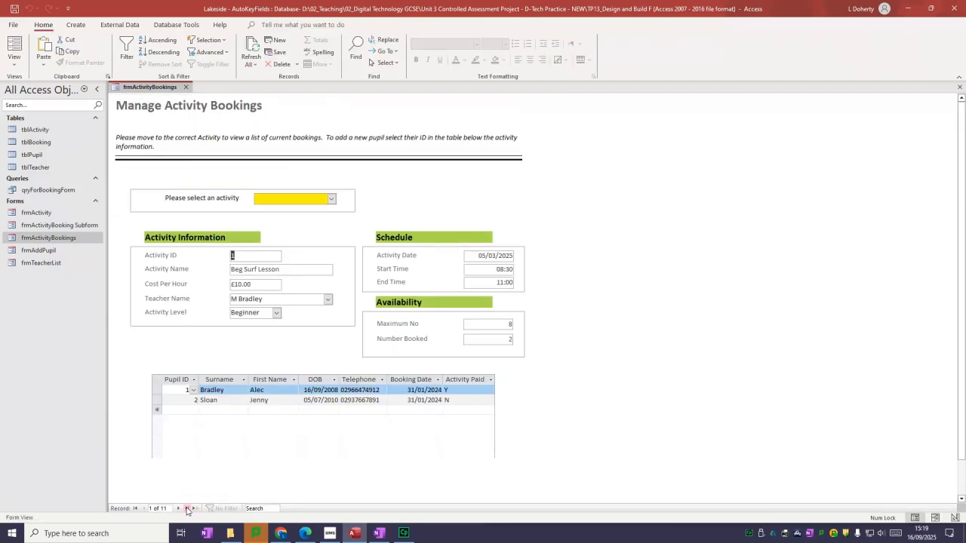
pyautogui.click(178, 509)
pyautogui.click(178, 509)
pyautogui.click(178, 509)
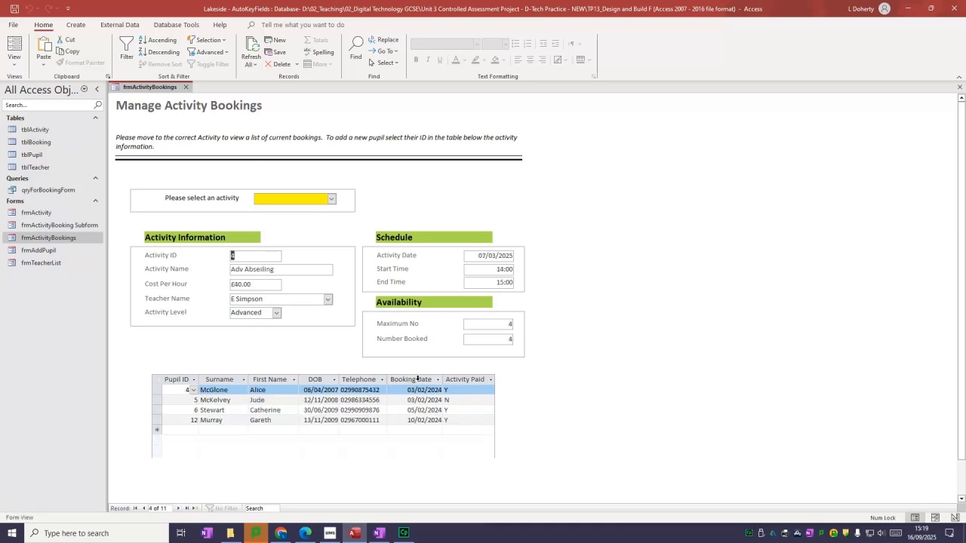
# In Design View, move the bookings subform down slightly and extend the Availability rectangle downward to about 3.5 cm high
pyautogui.rightClick(159, 87)
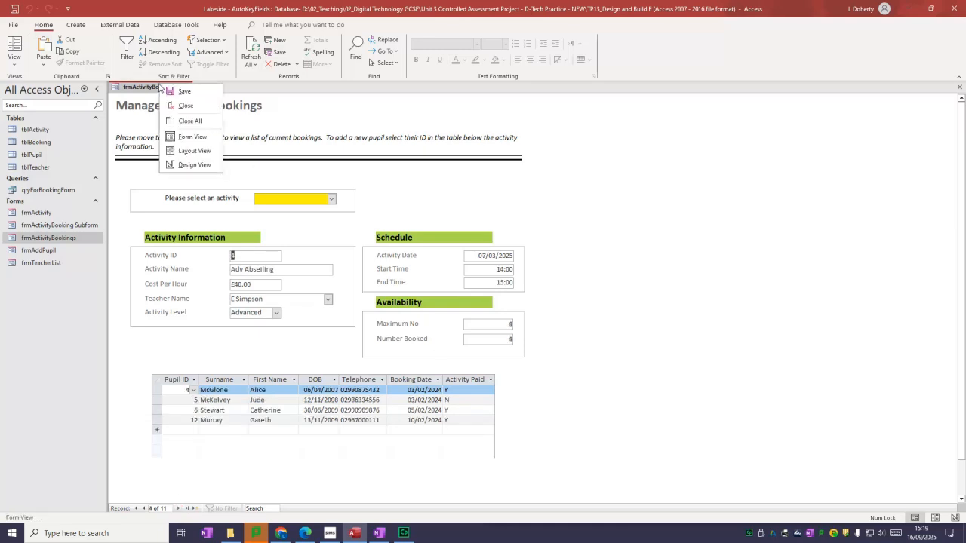
pyautogui.click(194, 165)
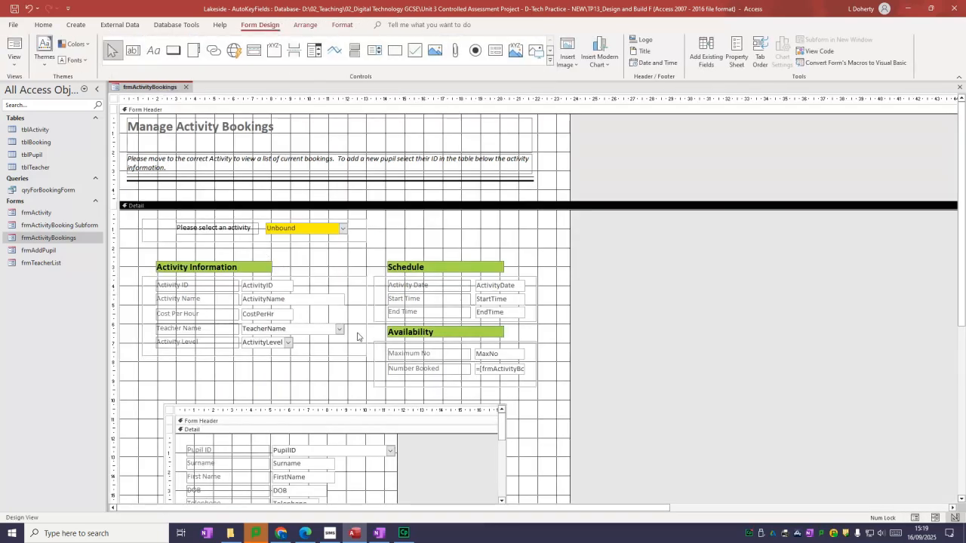
pyautogui.moveTo(125, 421); pyautogui.dragTo(188, 445)
pyautogui.scroll(-3, 189, 445)
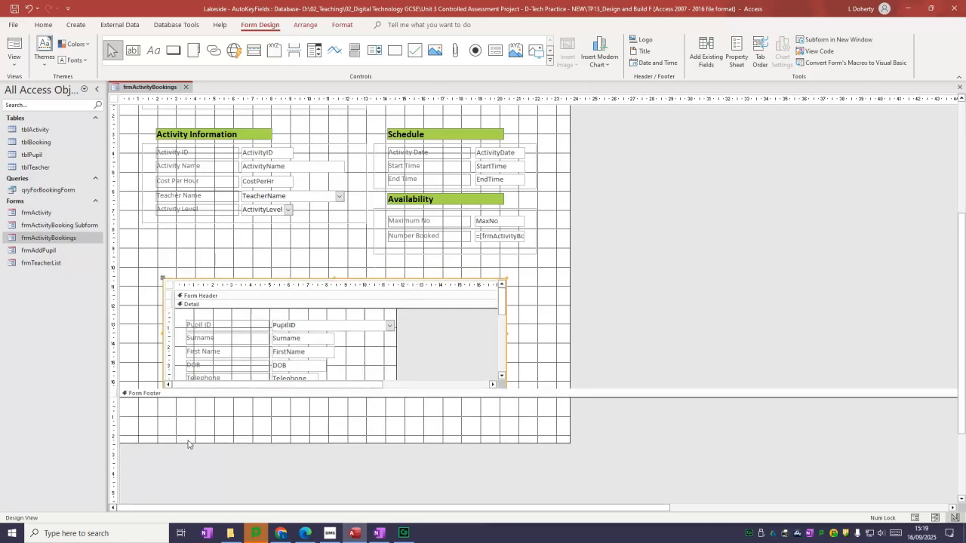
pyautogui.click(429, 255)
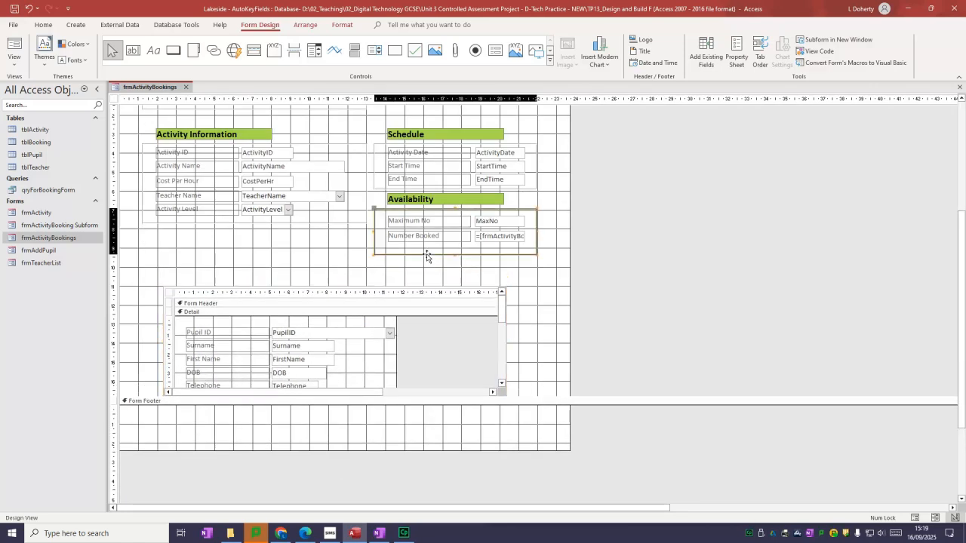
pyautogui.moveTo(453, 253); pyautogui.dragTo(453, 275)
pyautogui.click(452, 268)
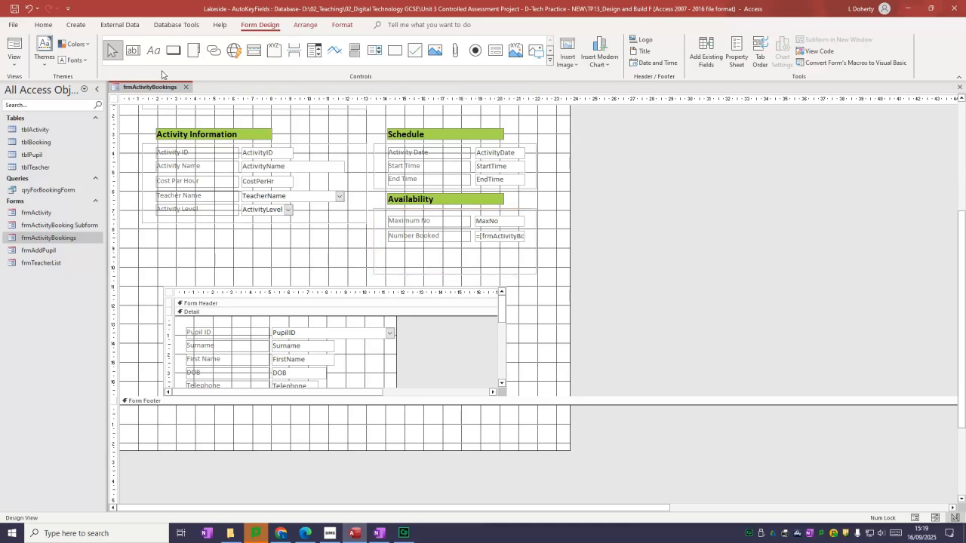
# Add a text box about 9 cm wide in the Form Footer with the expression =IIf([NumberBooked]>[MaxNo],"Overbooked")
pyautogui.click(133, 51)
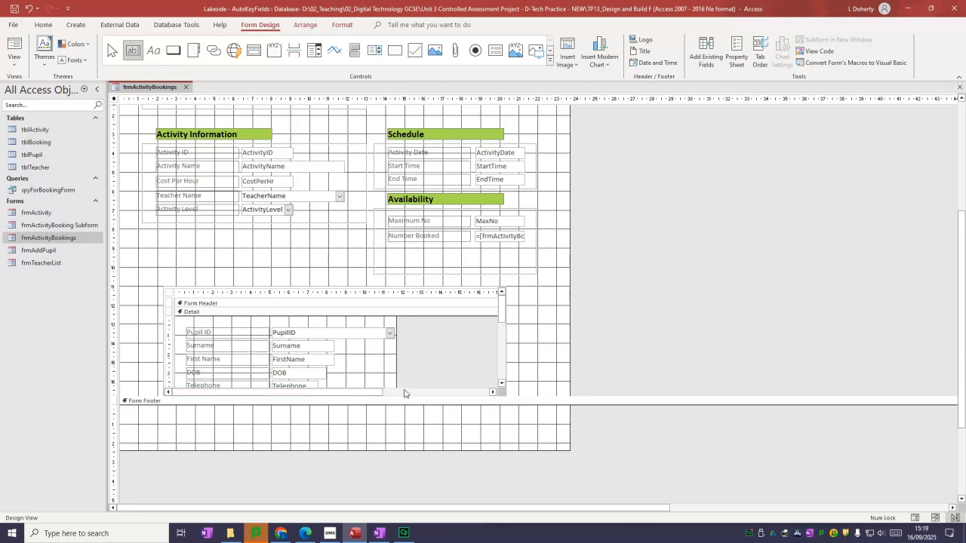
pyautogui.moveTo(343, 414); pyautogui.dragTo(520, 426)
pyautogui.click(486, 423)
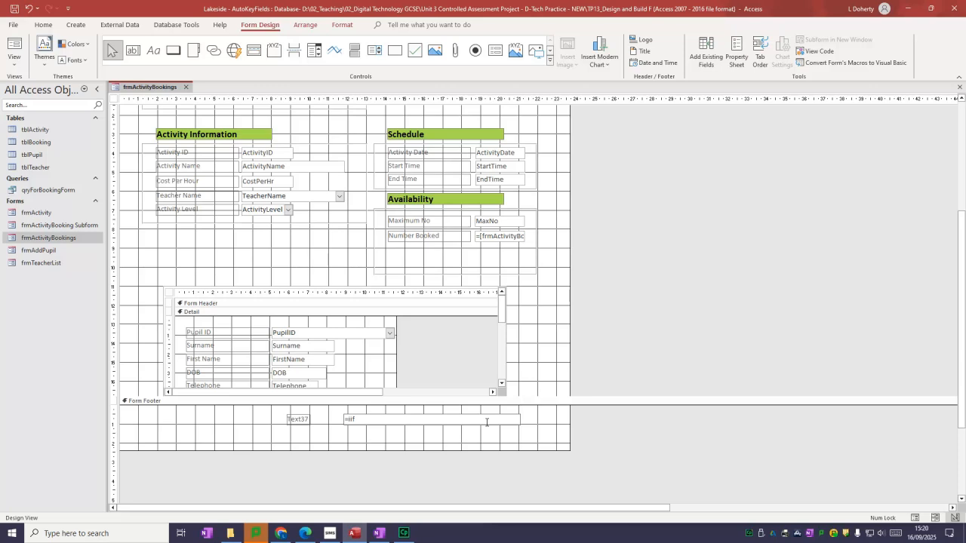
pyautogui.write('=iif(')
pyautogui.write('Number')
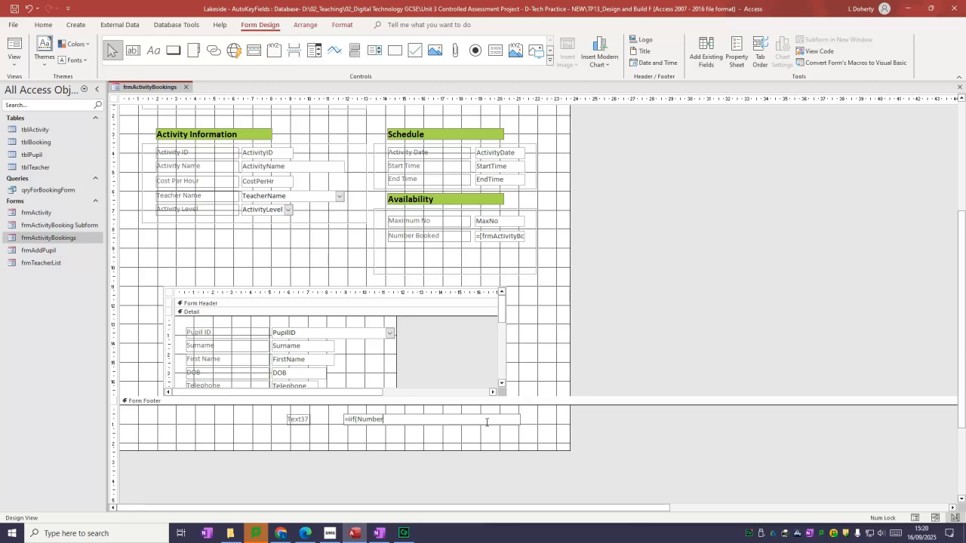
pyautogui.write('book')
pyautogui.press('BackSpace')
pyautogui.press('BackSpace')
pyautogui.write('Booked')
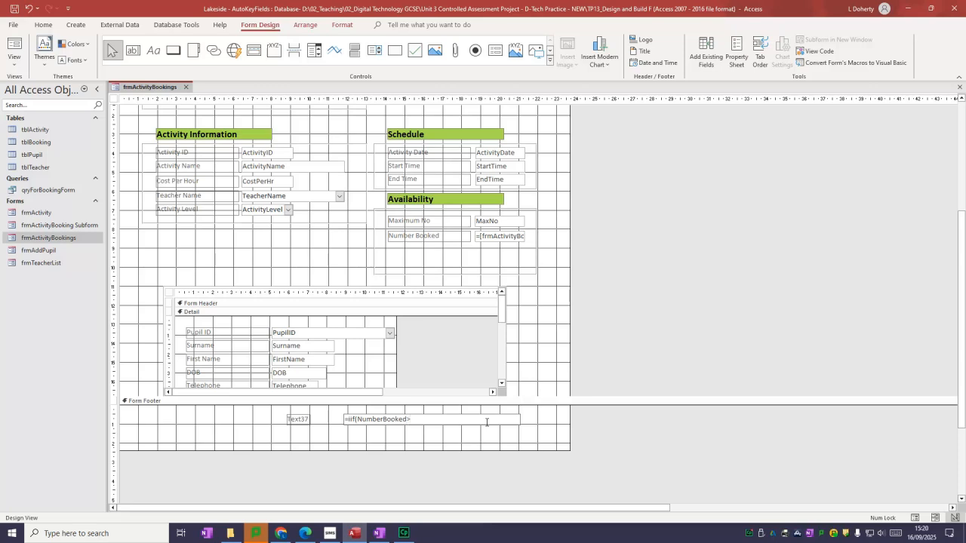
pyautogui.write('>MaxNo, "Overbooked')
pyautogui.click(406, 435)
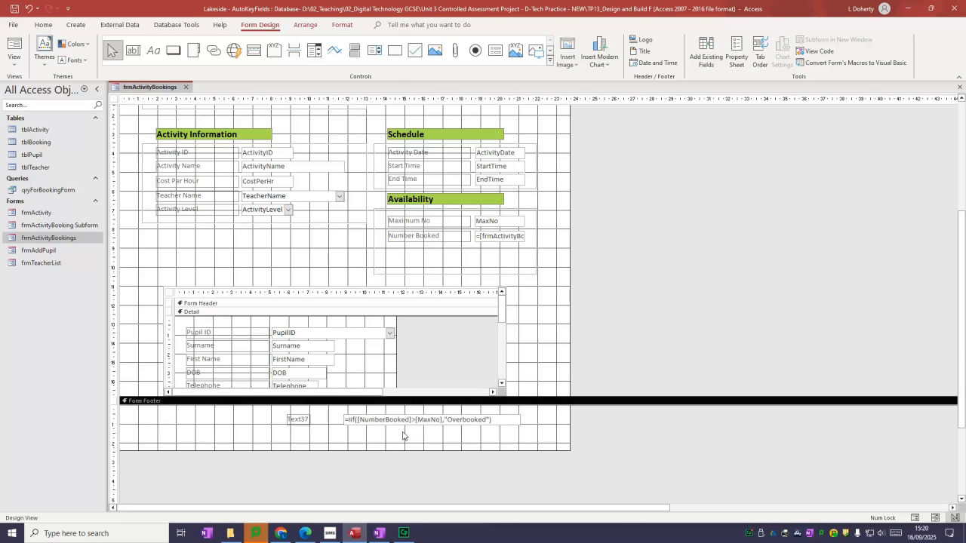
# Set the Name property of the Number Booked text box in the Availability section to NumberBooked
pyautogui.click(479, 241)
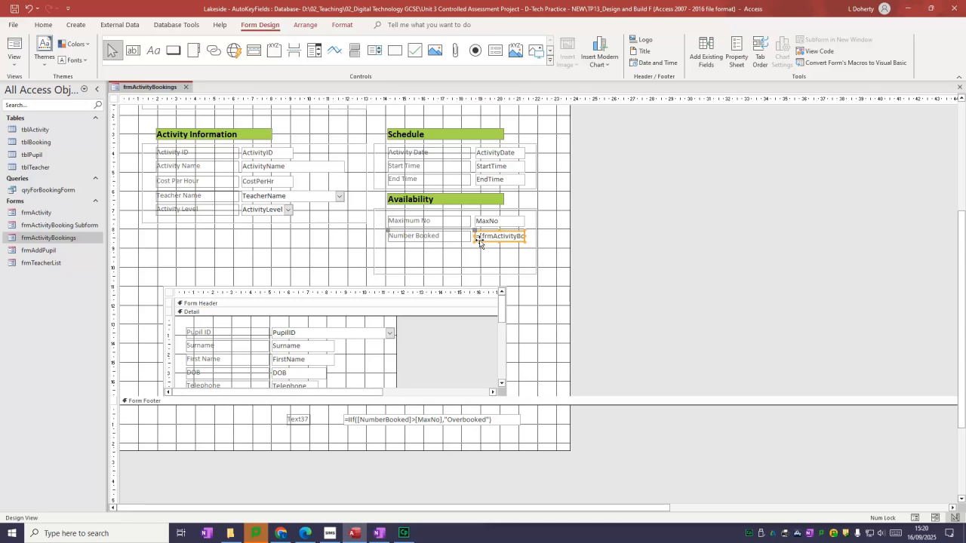
pyautogui.doubleClick(479, 241)
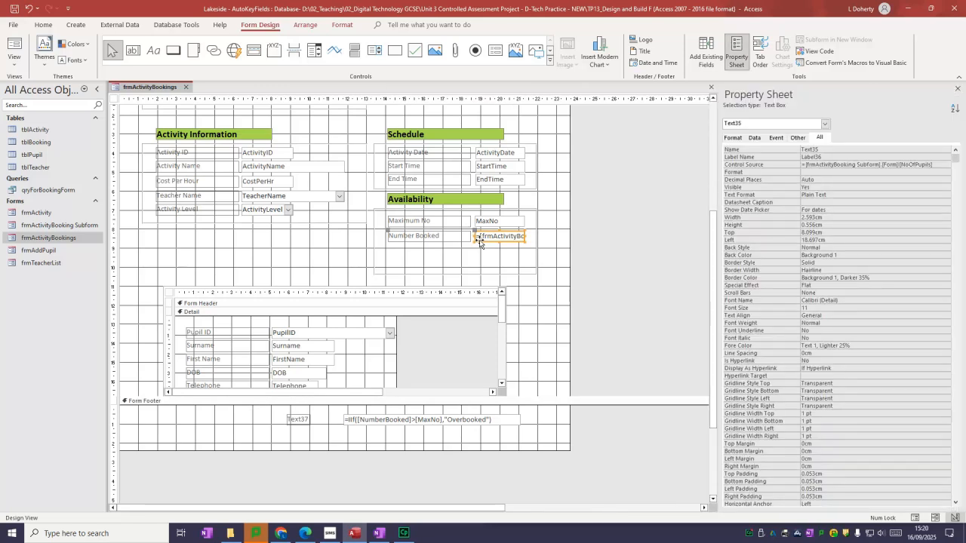
pyautogui.click(820, 137)
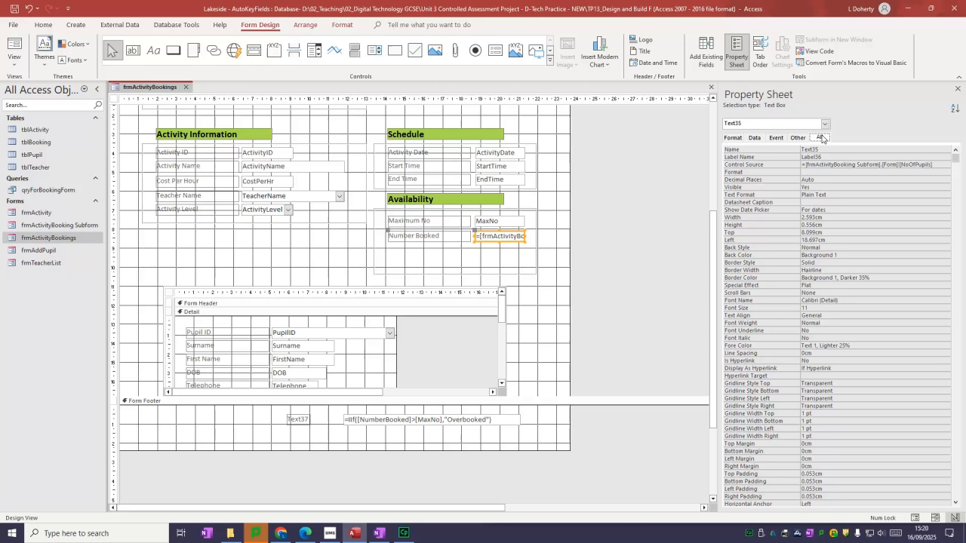
pyautogui.moveTo(825, 148); pyautogui.dragTo(793, 151)
pyautogui.write('NumberBooked')
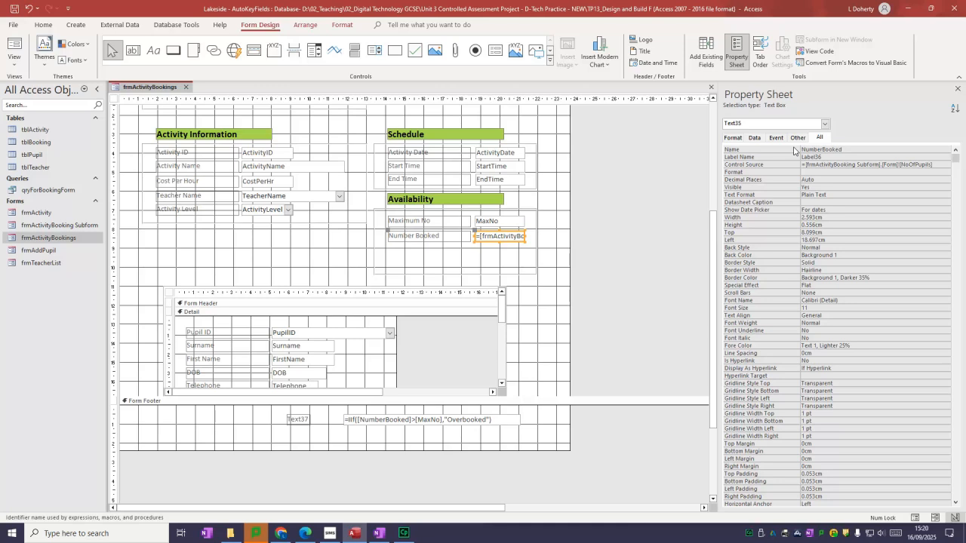
# Commit the text box name NumberBooked and delete the label attached to the Overbooked expression text box in the Form Footer
pyautogui.press('Return')
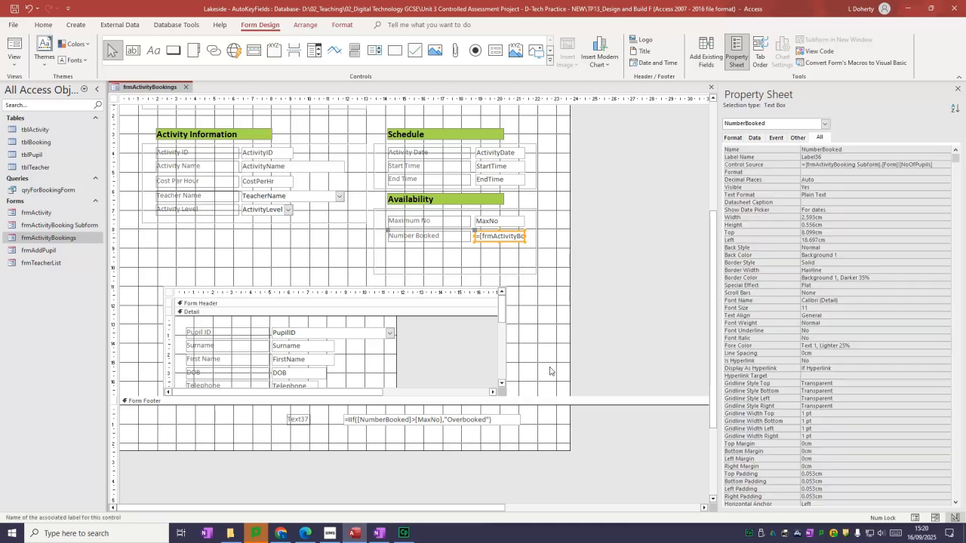
pyautogui.click(473, 441)
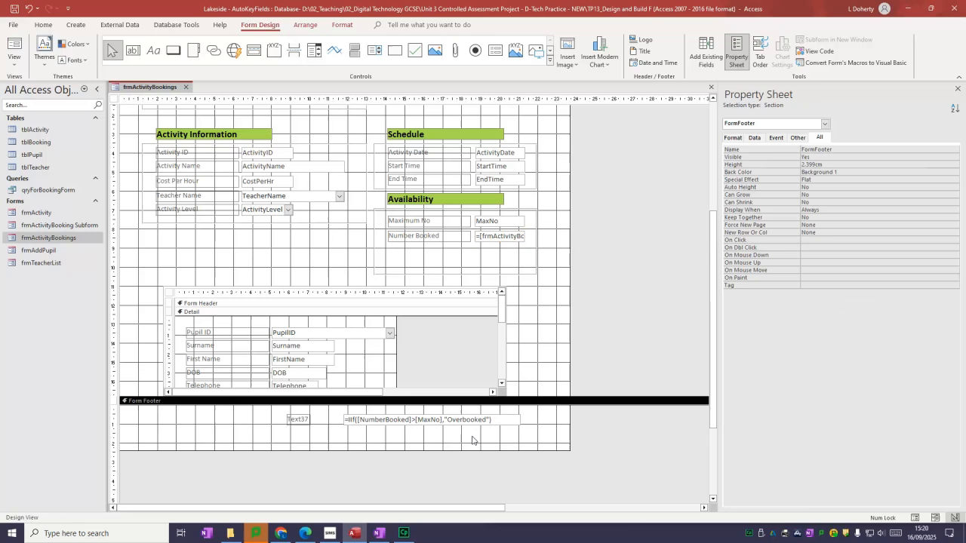
pyautogui.click(298, 420)
pyautogui.doubleClick(298, 419)
pyautogui.press('Delete')
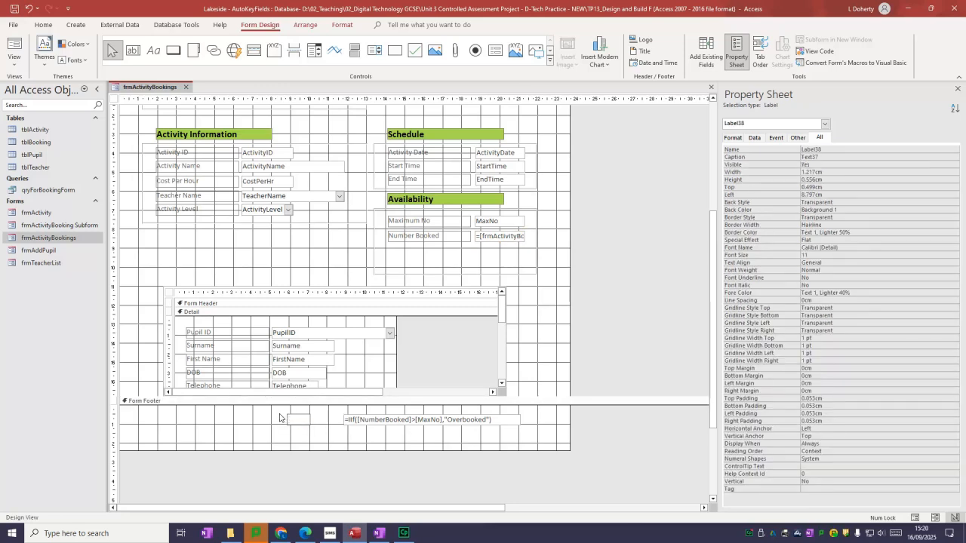
pyautogui.click(279, 415)
pyautogui.click(300, 427)
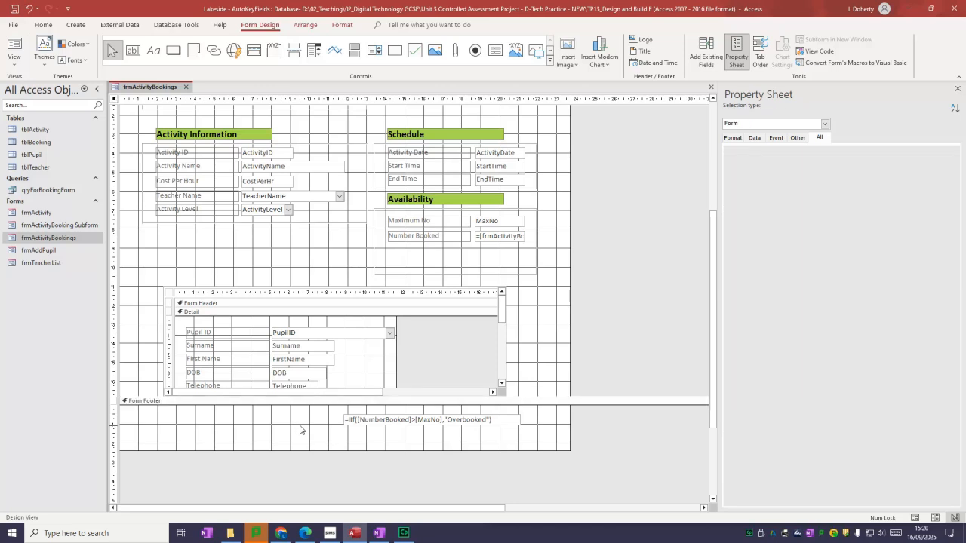
# Move the Overbooked expression text box into the Availability rectangle below Number Booked and narrow it to about 7.8 cm
pyautogui.click(358, 442)
pyautogui.moveTo(375, 424); pyautogui.dragTo(414, 261)
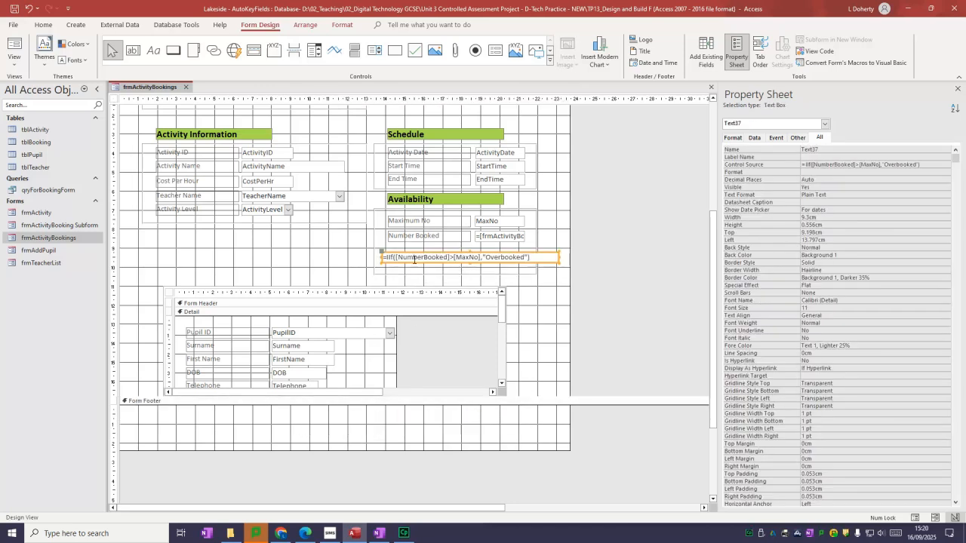
pyautogui.click(556, 257)
pyautogui.moveTo(532, 256); pyautogui.dragTo(531, 257)
# Fill the Overbooked expression text box with the grey theme colour Background 1, Darker 25%
pyautogui.click(43, 26)
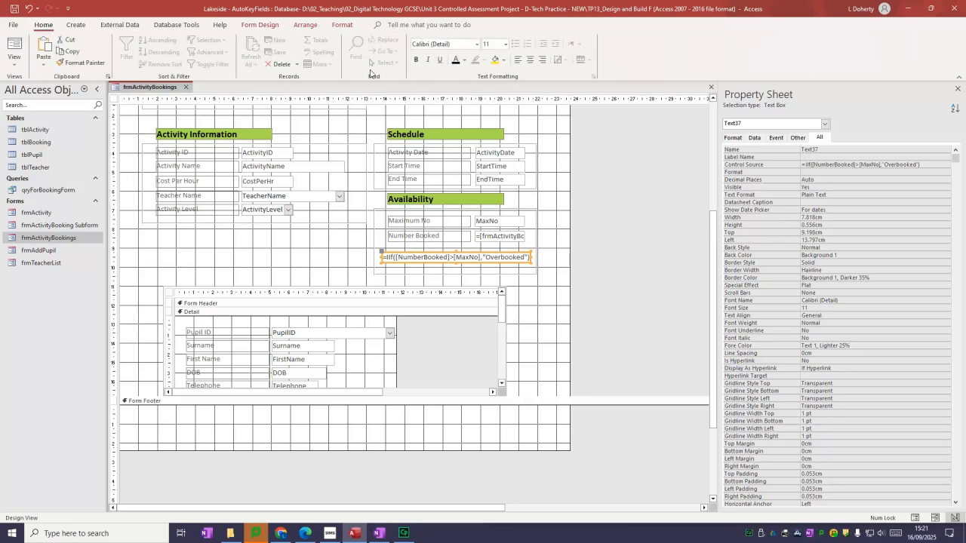
pyautogui.click(504, 61)
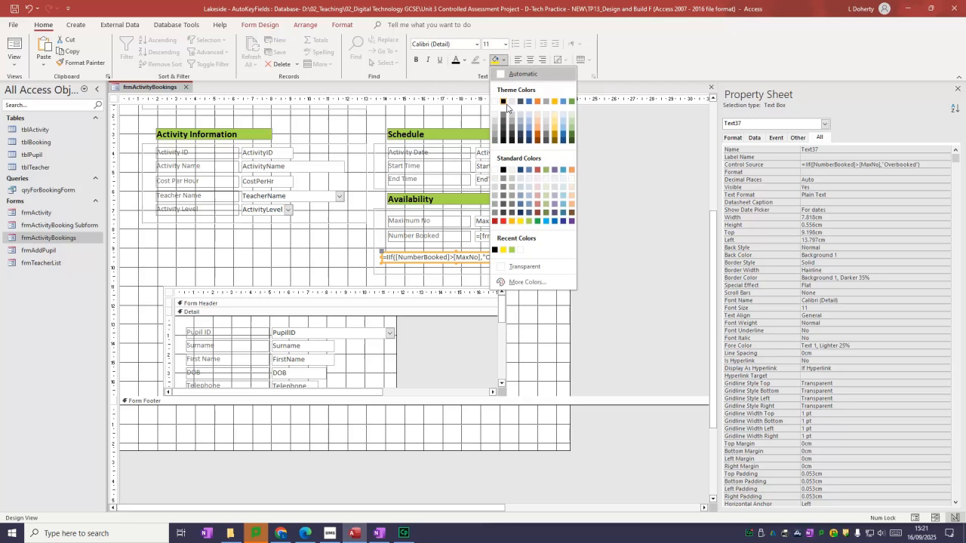
pyautogui.click(502, 122)
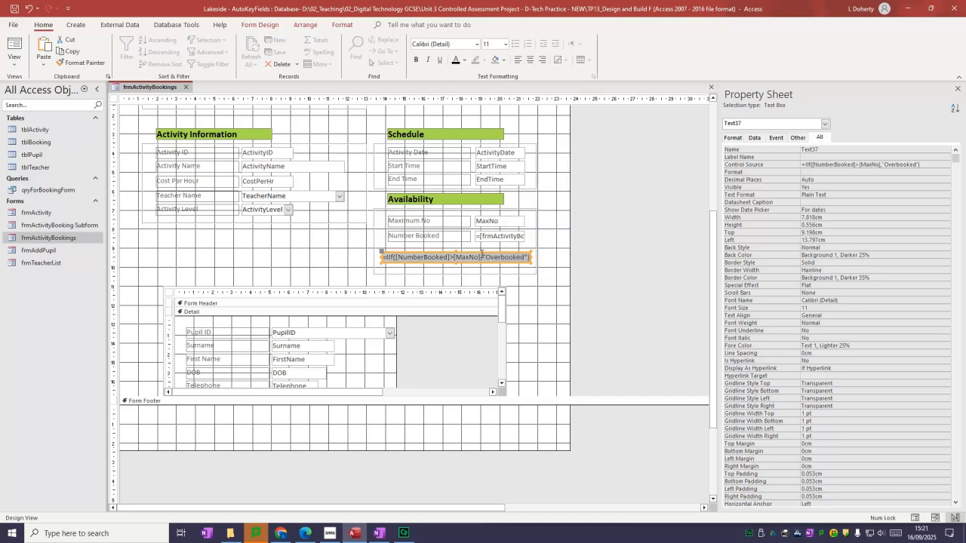
pyautogui.click(534, 244)
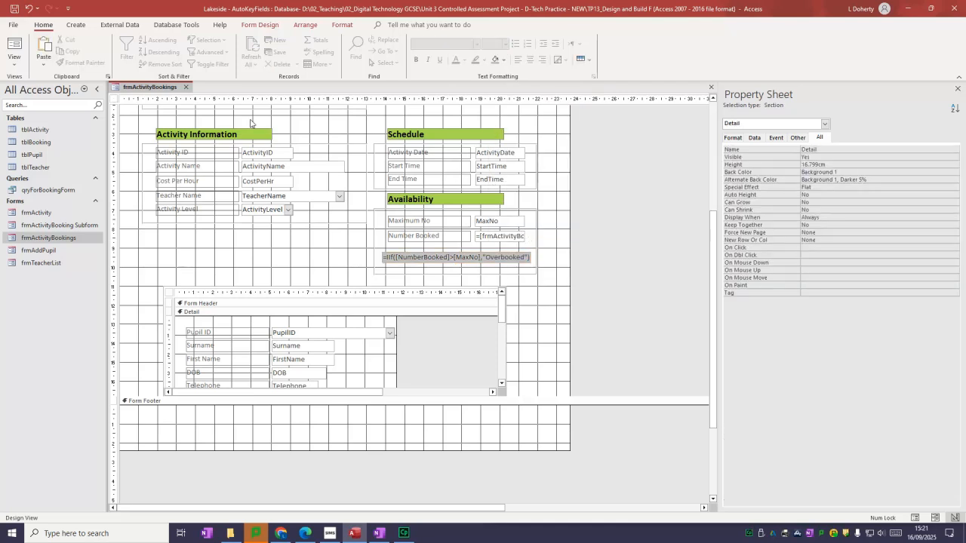
# Save the form, show it in Form View and go to the second activity record, Beg Kayaking
pyautogui.click(14, 8)
pyautogui.click(14, 45)
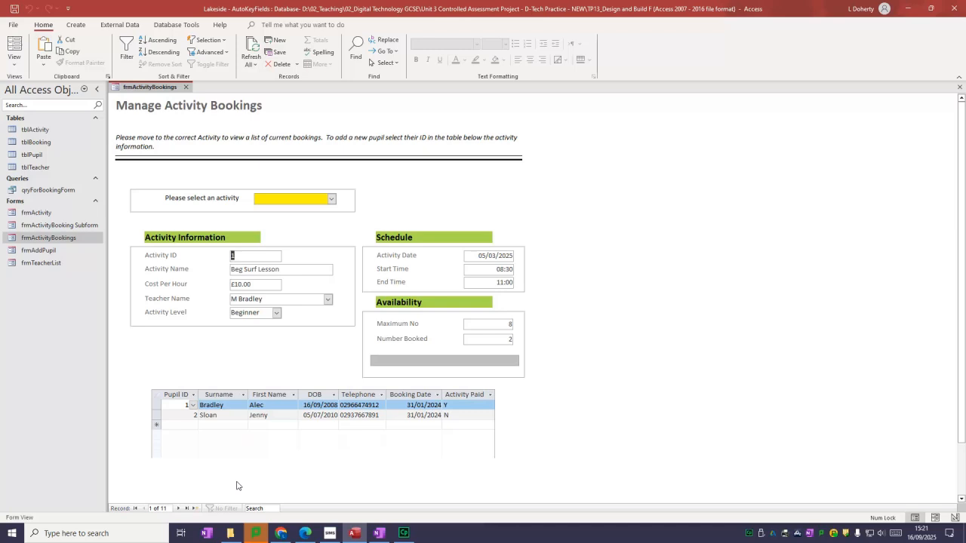
pyautogui.click(179, 509)
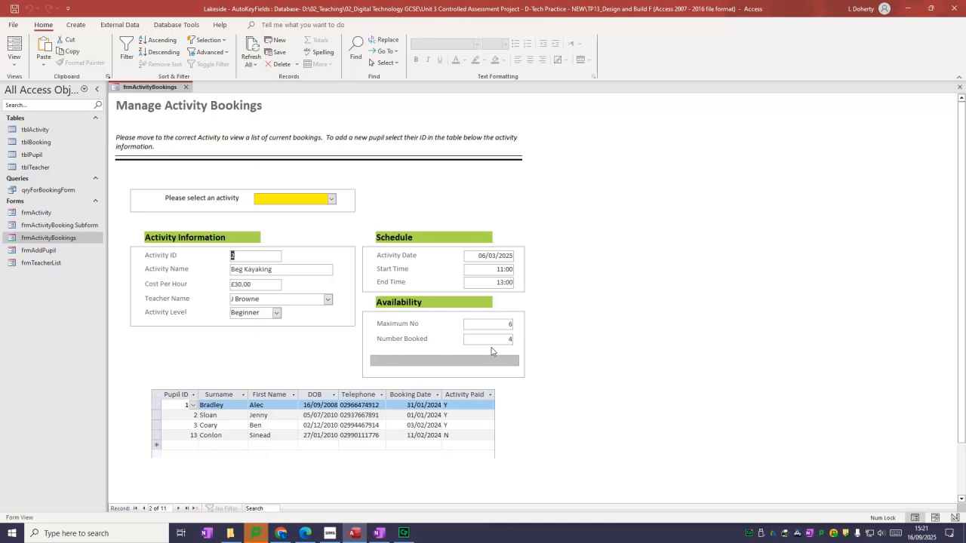
# Set the Beg Kayaking activity's Maximum No to 4 to test the Overbooked message
pyautogui.moveTo(507, 323); pyautogui.dragTo(511, 325)
pyautogui.write('4')
pyautogui.click(507, 339)
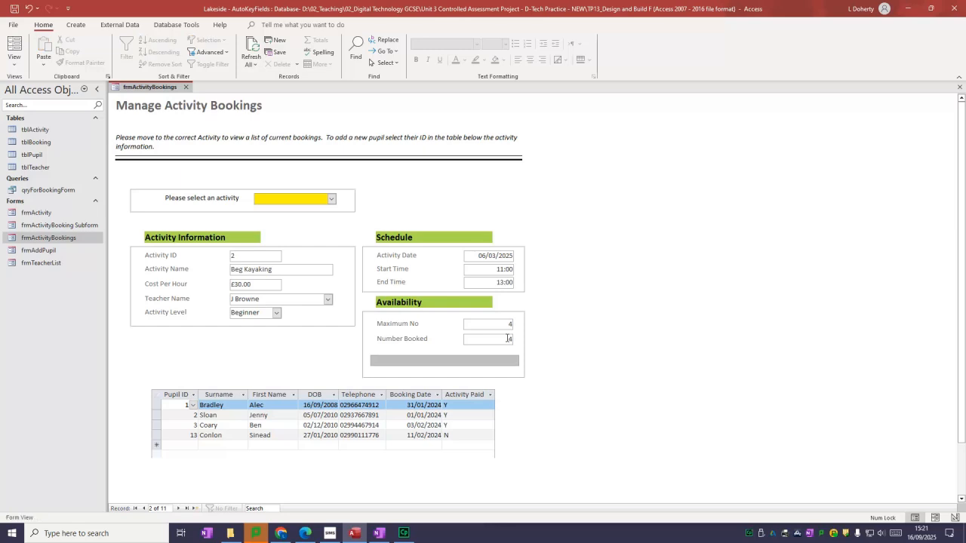
pyautogui.write('4')
# Add a booking for the tenth pupil in the list with Booking Date 11/02/24 and Activity Paid Y
pyautogui.click(186, 446)
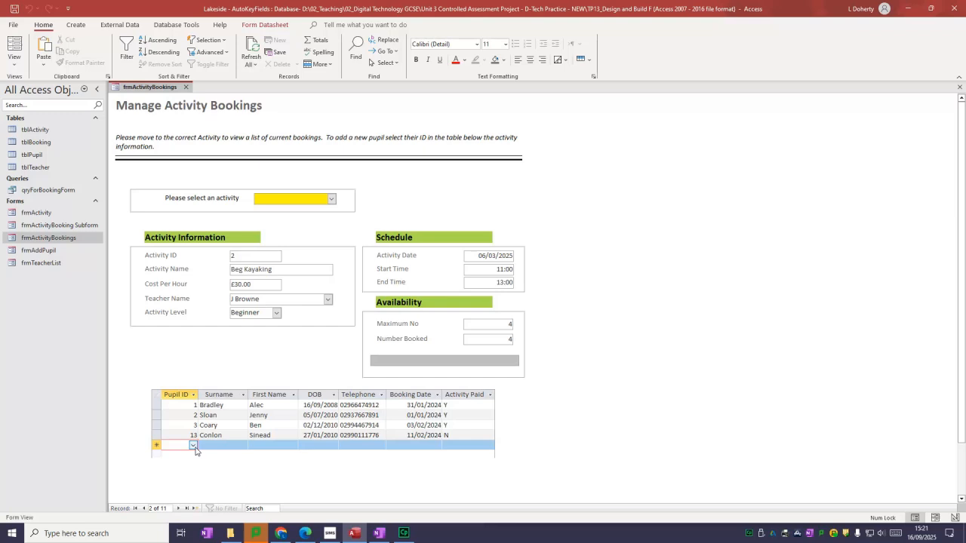
pyautogui.click(194, 446)
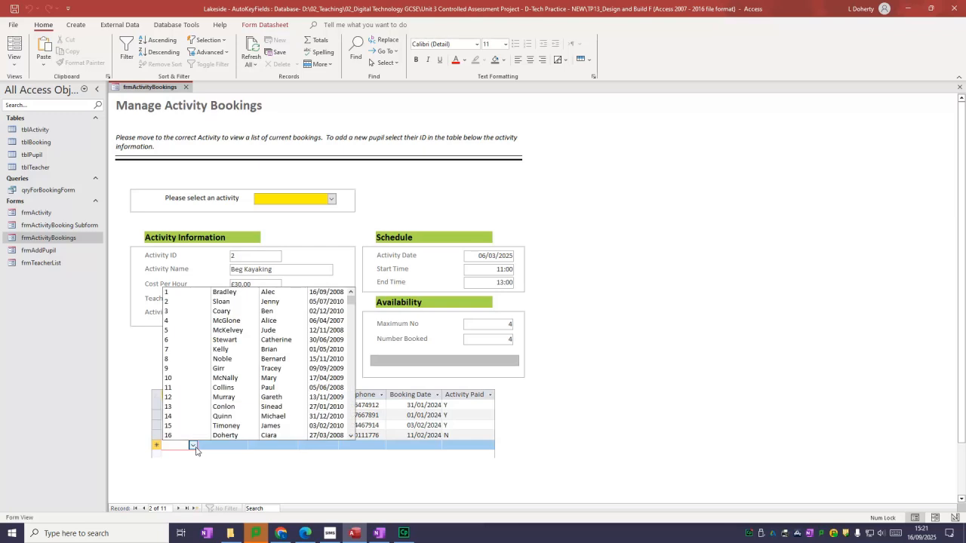
pyautogui.click(177, 379)
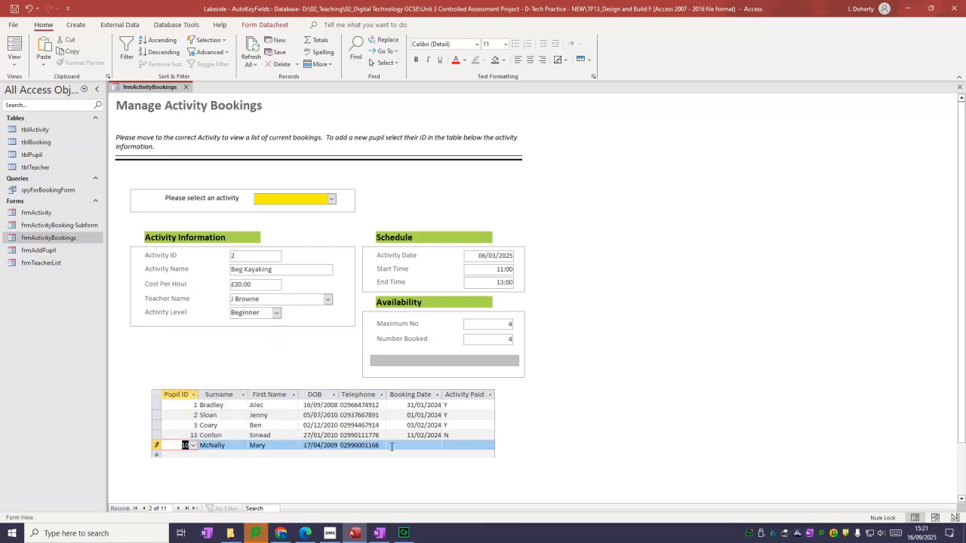
pyautogui.click(400, 446)
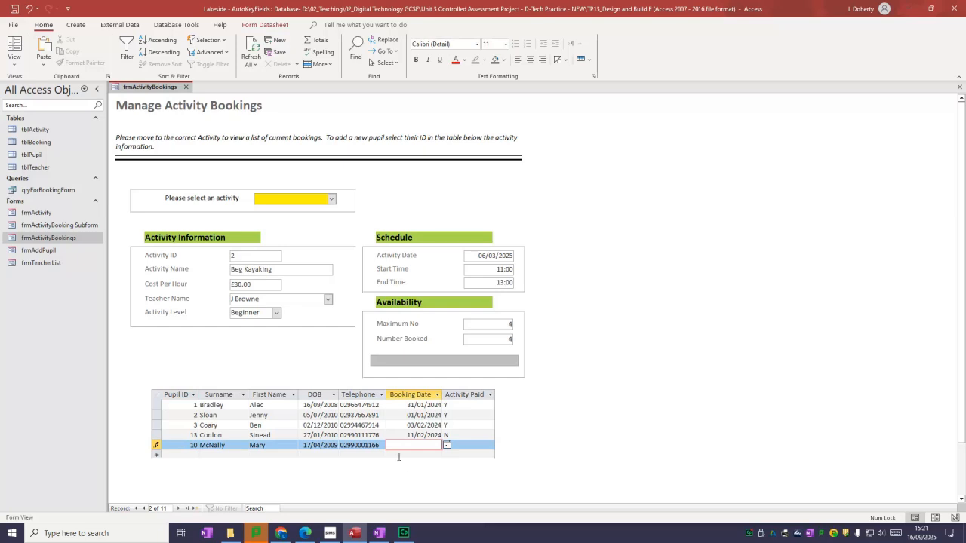
pyautogui.write('11/02/24')
pyautogui.click(460, 445)
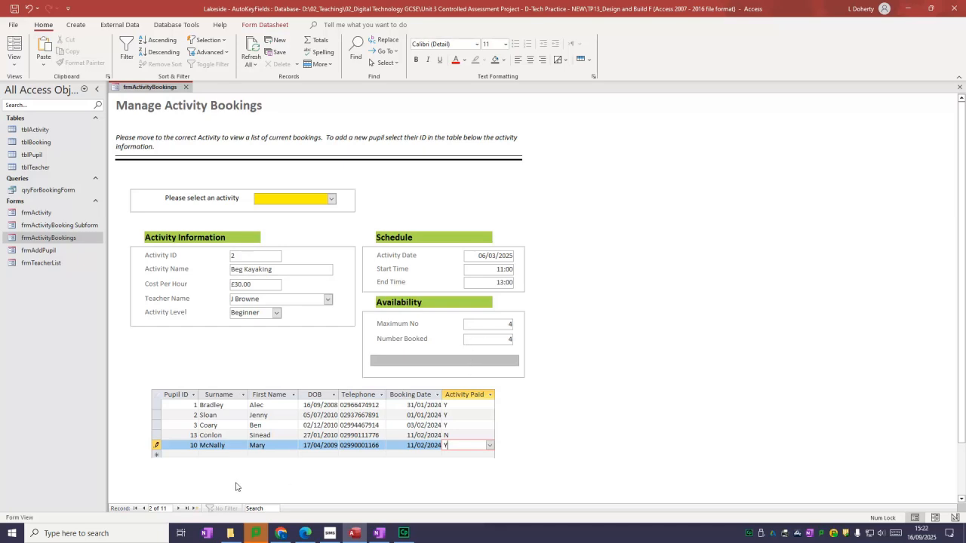
pyautogui.press('Tab')
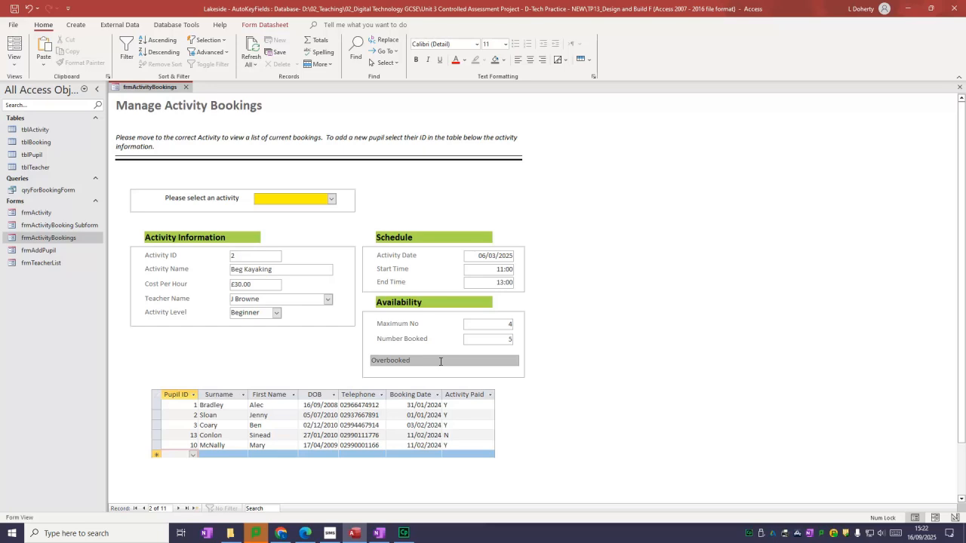
# Delete the newly added test booking from Beg Kayaking and set its Maximum No back to 6
pyautogui.click(159, 445)
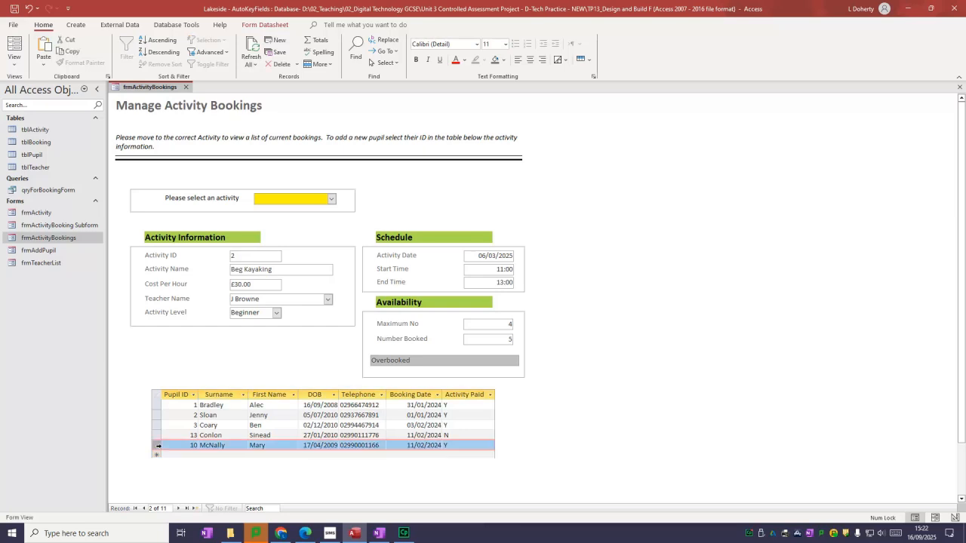
pyautogui.press('Delete')
pyautogui.click(466, 301)
pyautogui.moveTo(493, 324); pyautogui.dragTo(518, 332)
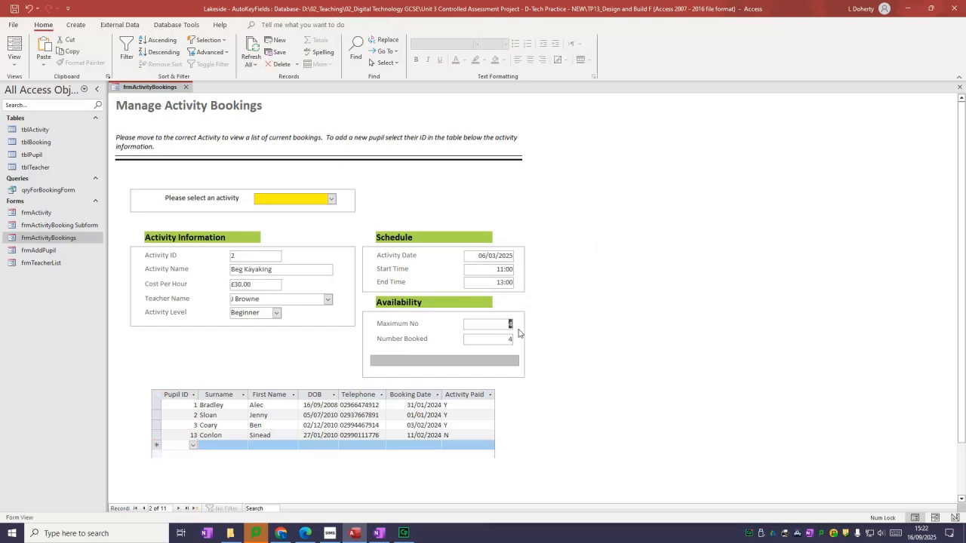
pyautogui.click(501, 338)
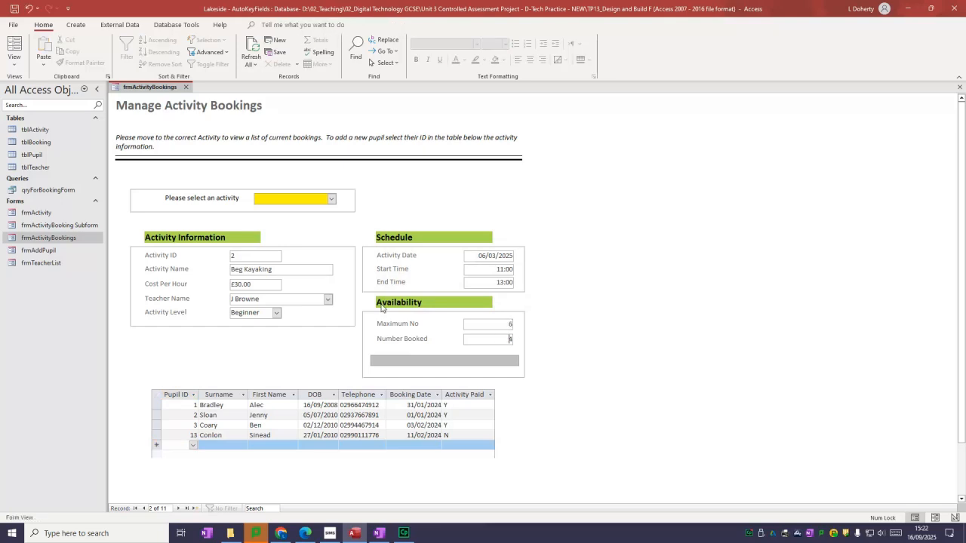